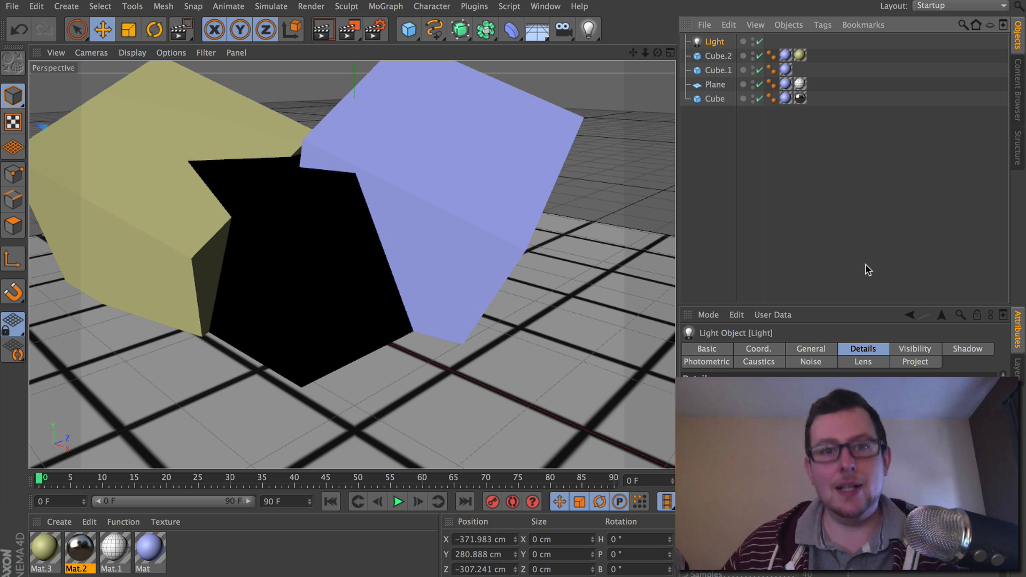
Open the render settings and switch the renderer to Physical
{"action": "left_click", "coordinate": [379, 33]}
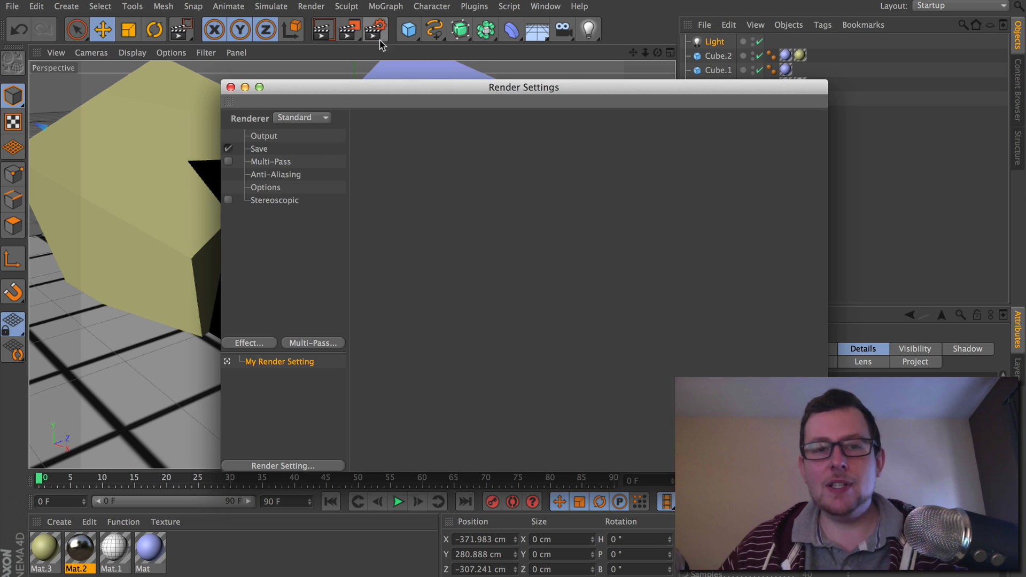
{"action": "left_click_drag", "start_coordinate": [404, 96], "coordinate": [293, 47]}
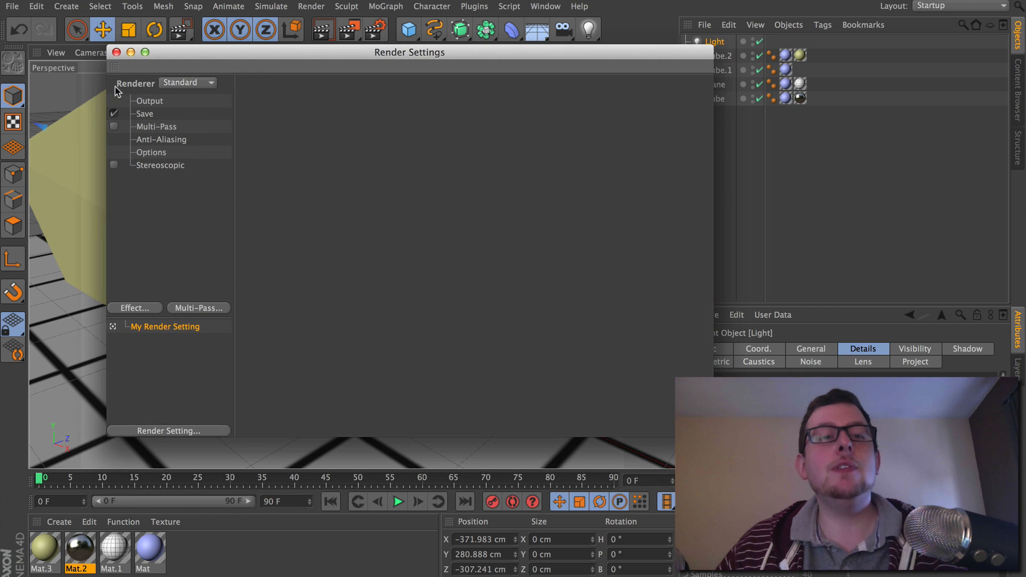
{"action": "left_click", "coordinate": [181, 82]}
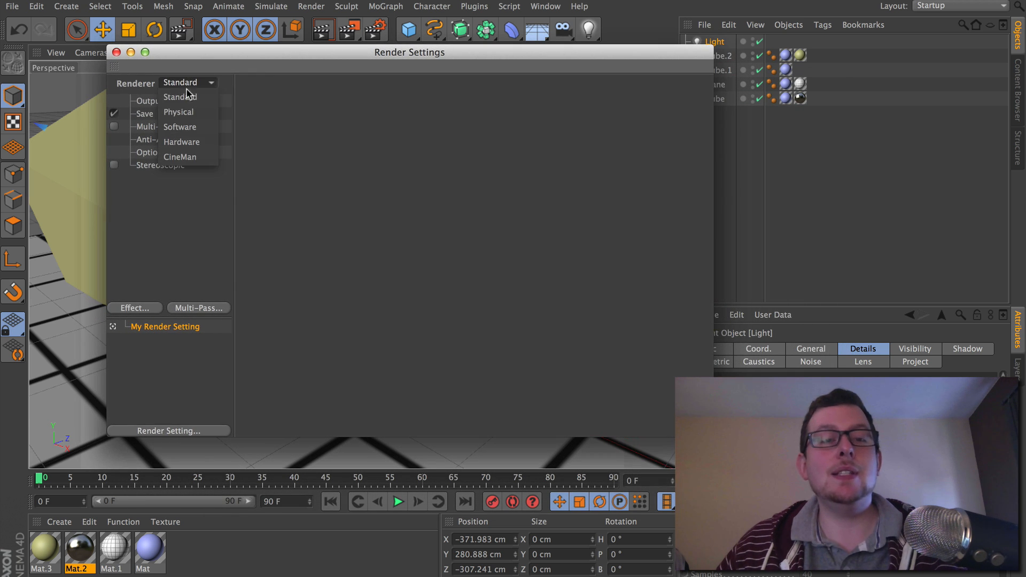
{"action": "left_click", "coordinate": [203, 111]}
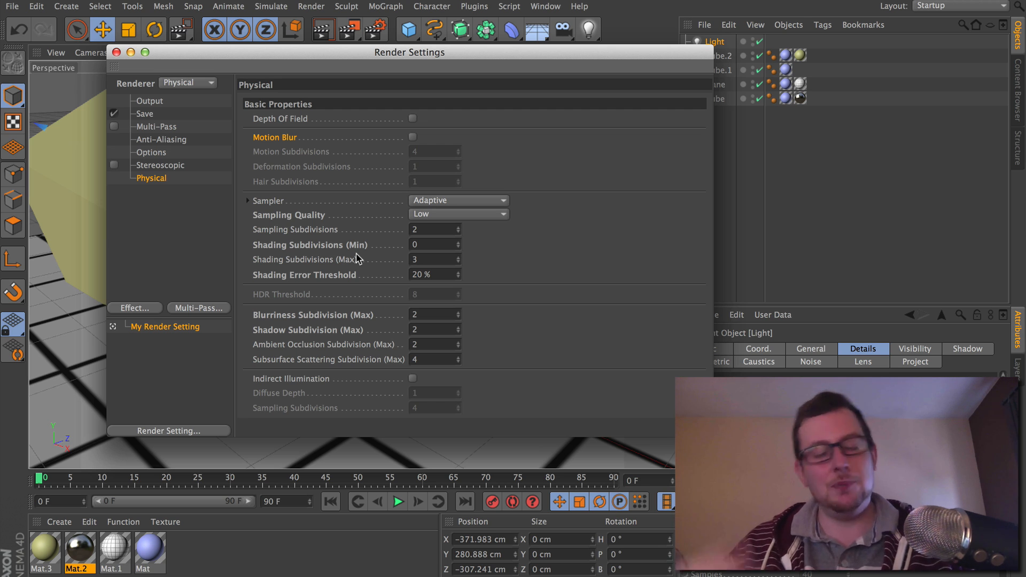
Set the renderer back to Standard and add the Ambient Occlusion effect
{"action": "left_click", "coordinate": [186, 83]}
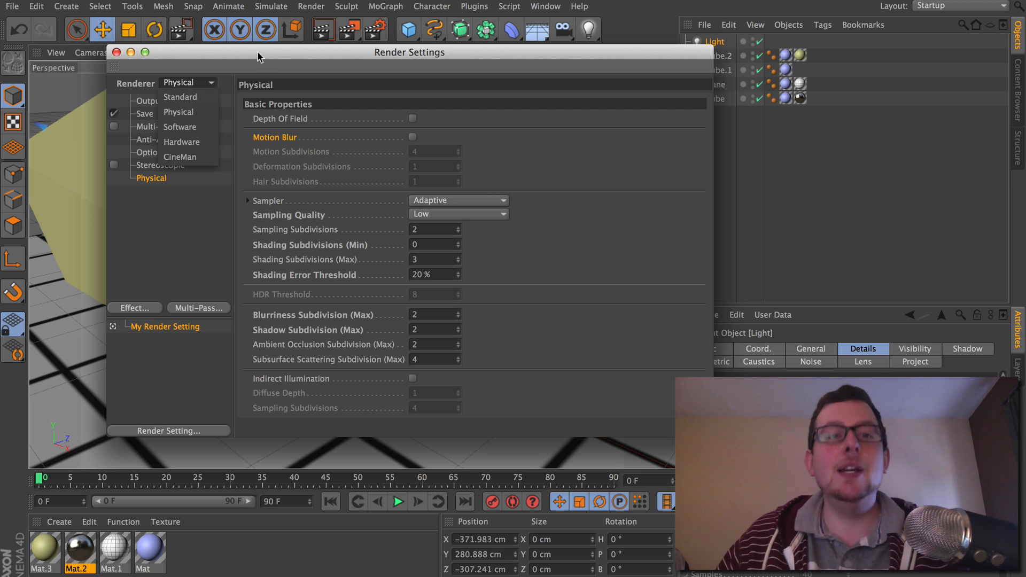
{"action": "left_click", "coordinate": [180, 97]}
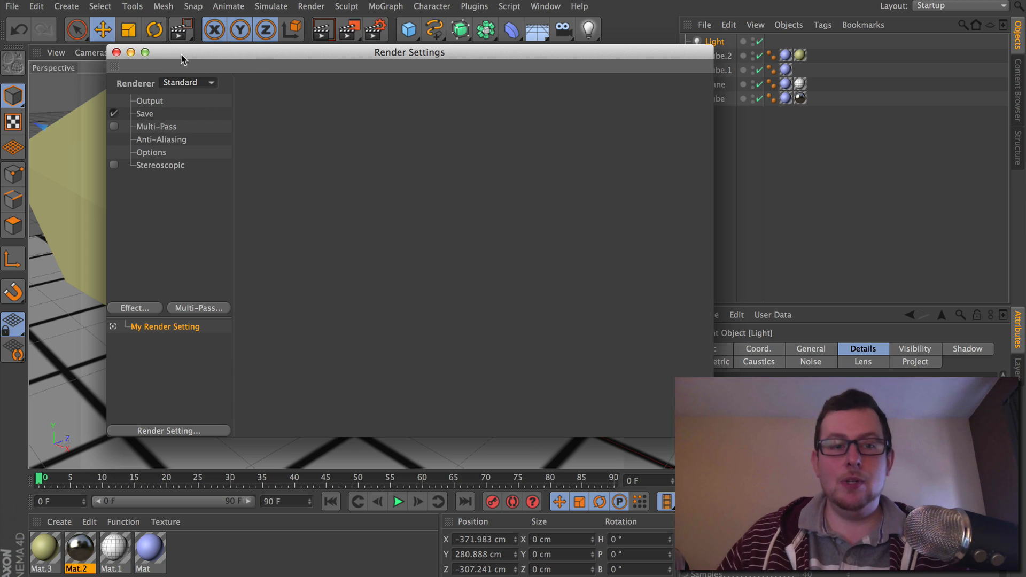
{"action": "left_click_drag", "start_coordinate": [183, 58], "coordinate": [236, 65]}
{"action": "left_click", "coordinate": [211, 313]}
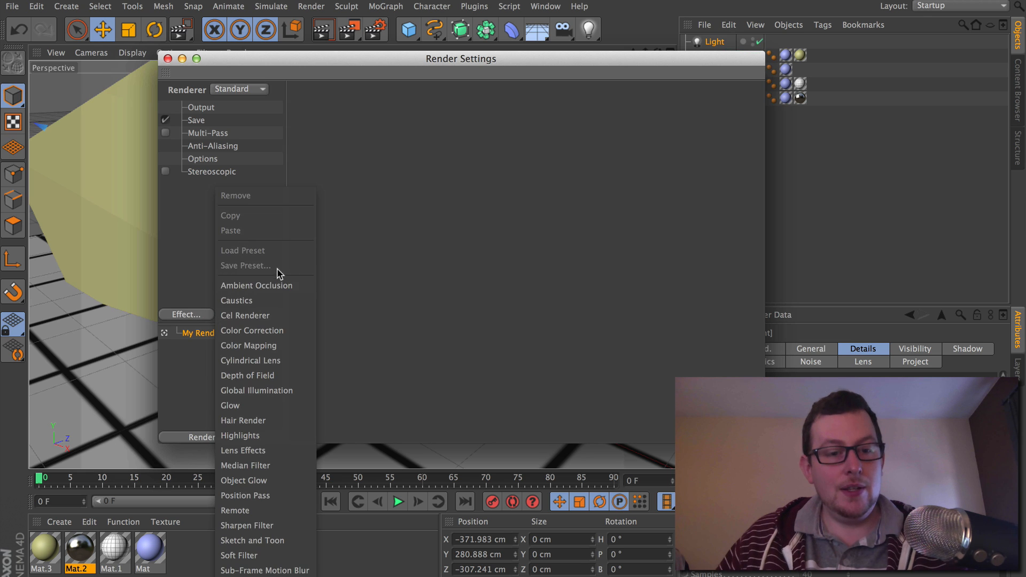
{"action": "left_click", "coordinate": [269, 283]}
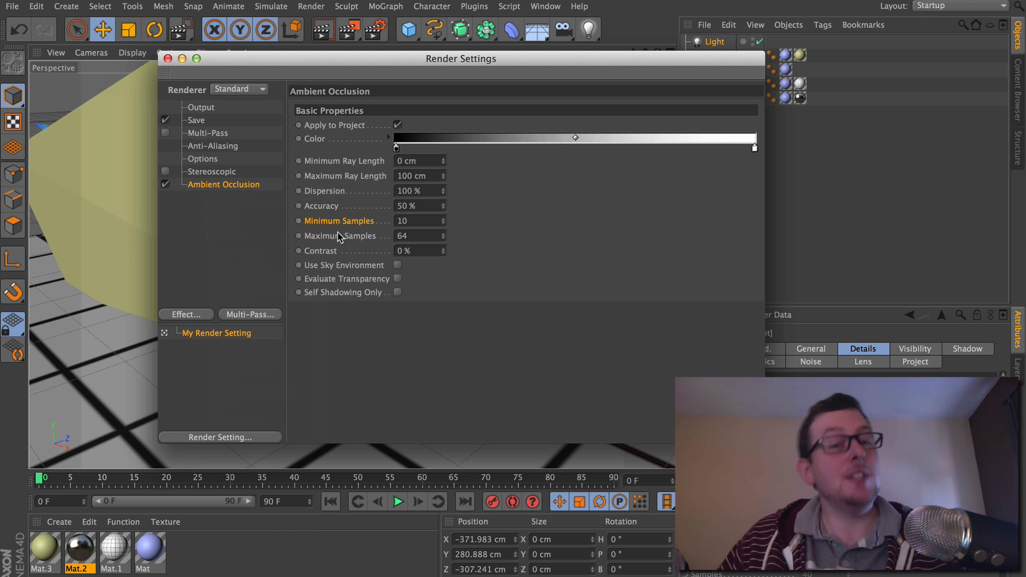
Show the light's shadow settings beside the render settings and examine its sampling options
{"action": "left_click_drag", "start_coordinate": [452, 74], "coordinate": [310, 83]}
{"action": "left_click", "coordinate": [715, 45]}
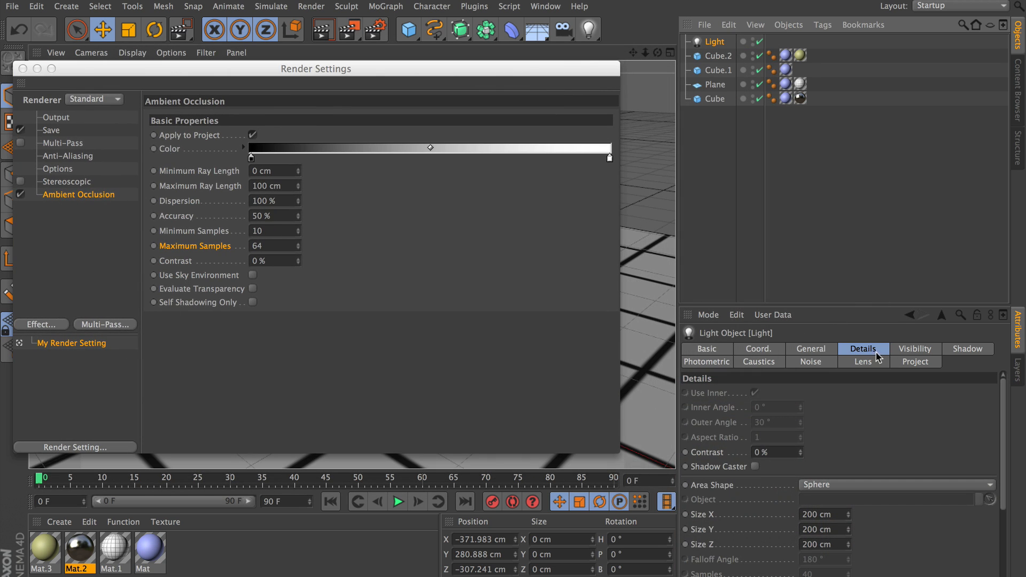
{"action": "left_click", "coordinate": [965, 349]}
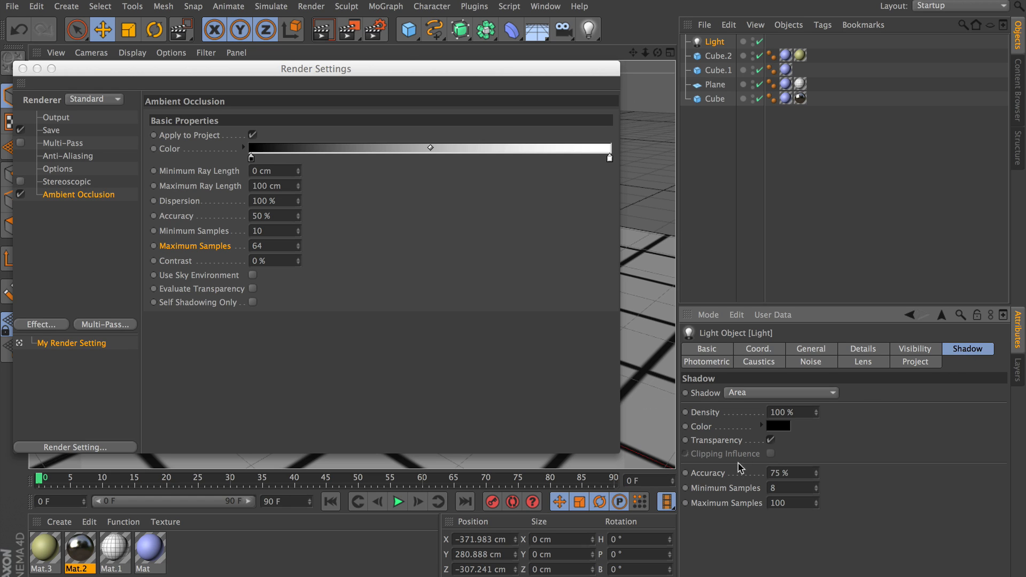
{"action": "left_click", "coordinate": [728, 488]}
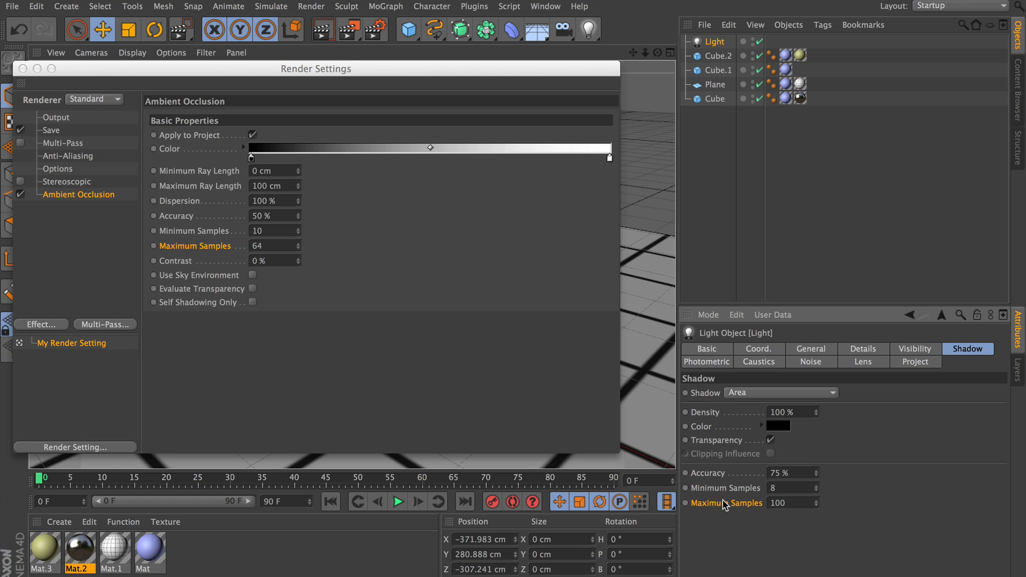
Show the Anti-Aliasing render settings, and examine the sample and accuracy options of Mat.2's reflection channel
{"action": "left_click", "coordinate": [79, 156]}
{"action": "double_click", "coordinate": [83, 549]}
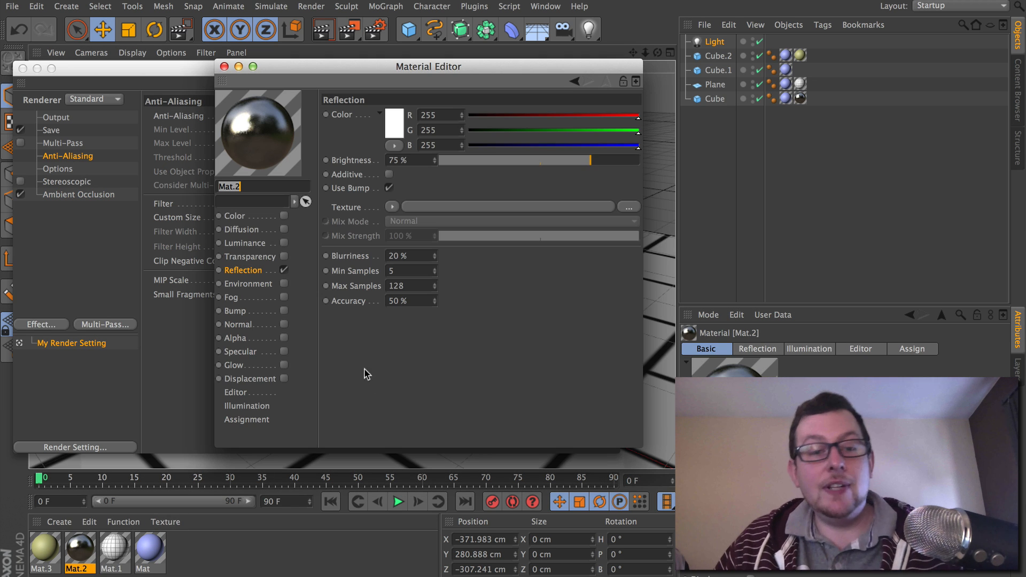
{"action": "left_click", "coordinate": [368, 272]}
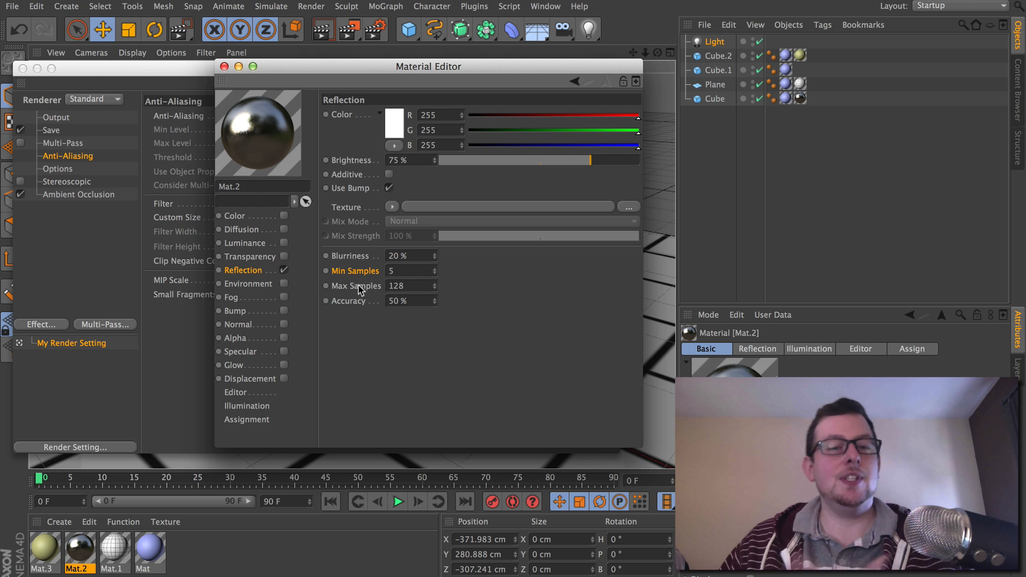
{"action": "left_click", "coordinate": [357, 286]}
{"action": "left_click", "coordinate": [357, 300]}
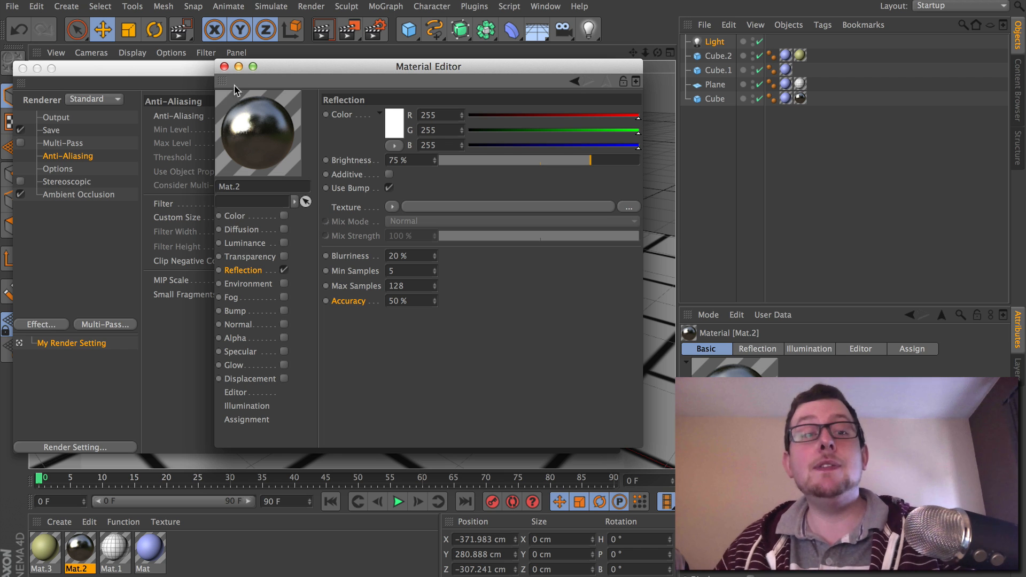
Close the render settings and the material editor, and render the perspective view
{"action": "left_click_drag", "start_coordinate": [274, 68], "coordinate": [396, 226]}
{"action": "left_click_drag", "start_coordinate": [137, 66], "coordinate": [398, 235]}
{"action": "left_click", "coordinate": [363, 219]}
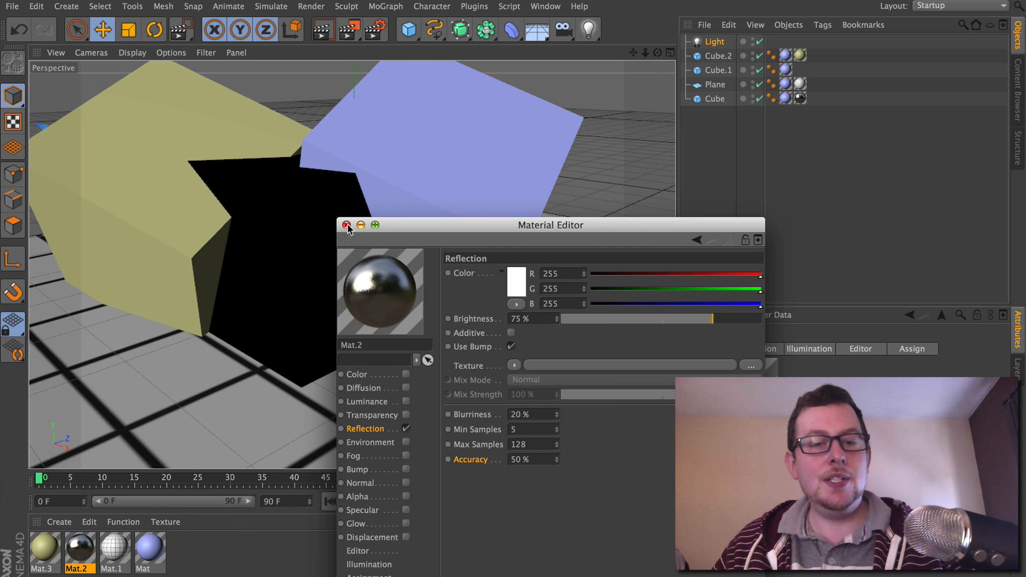
{"action": "left_click", "coordinate": [344, 223]}
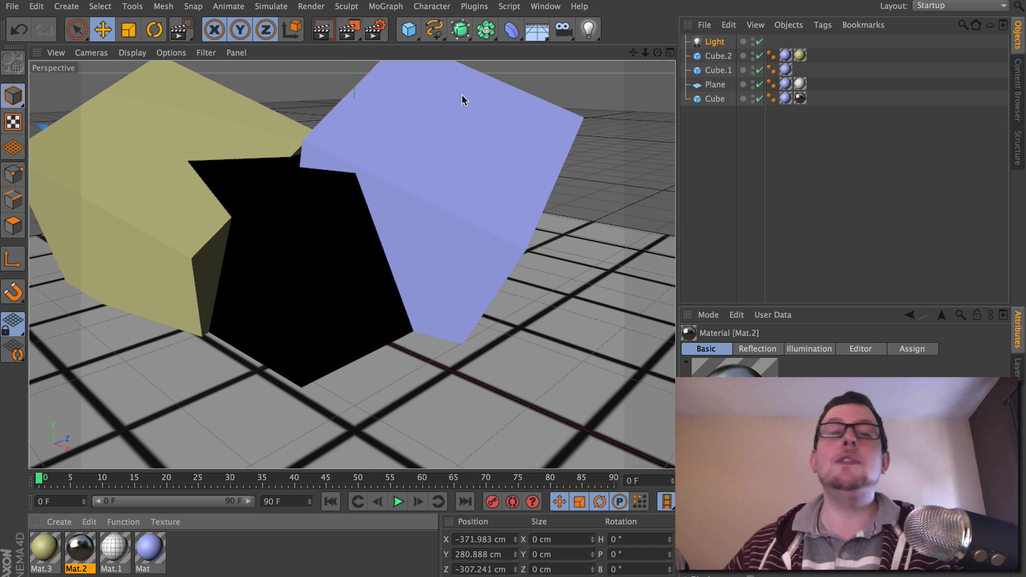
{"action": "left_click", "coordinate": [322, 32]}
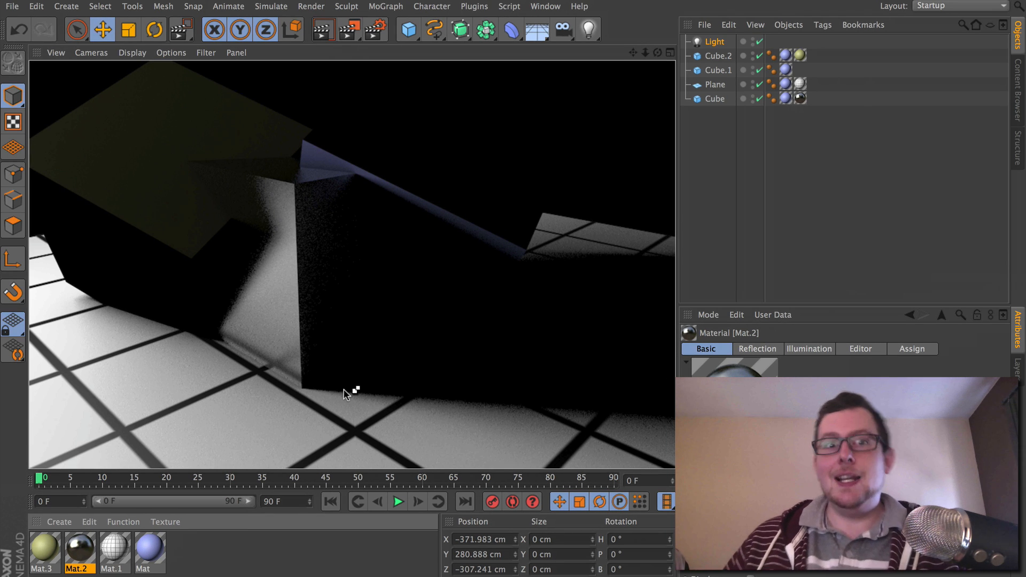
Switch the renderer to Physical with Mat.2's reflection settings open alongside to compare its sampling options
{"action": "double_click", "coordinate": [79, 550]}
{"action": "left_click_drag", "start_coordinate": [366, 69], "coordinate": [175, 58]}
{"action": "left_click", "coordinate": [710, 42]}
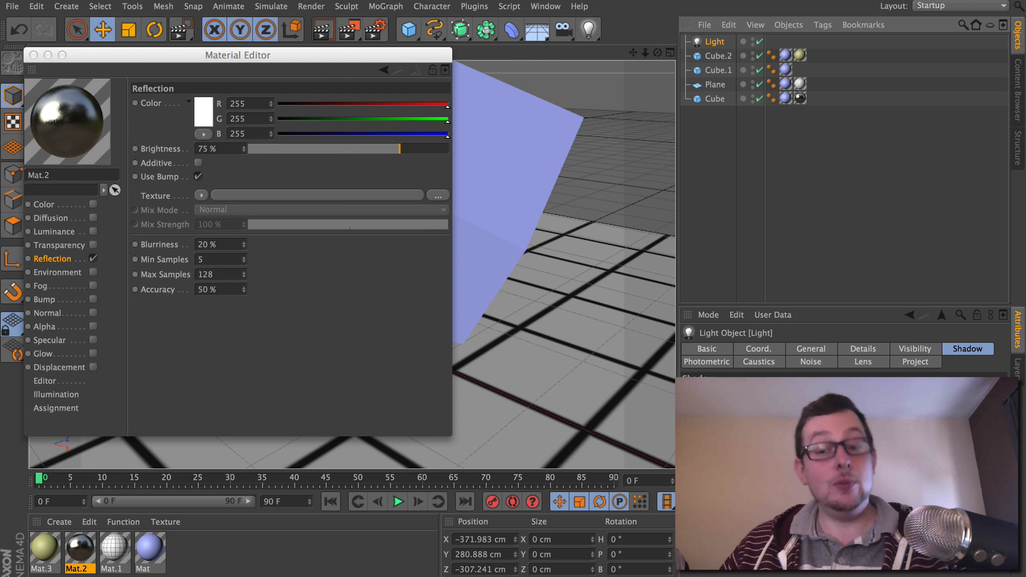
{"action": "left_click", "coordinate": [375, 29]}
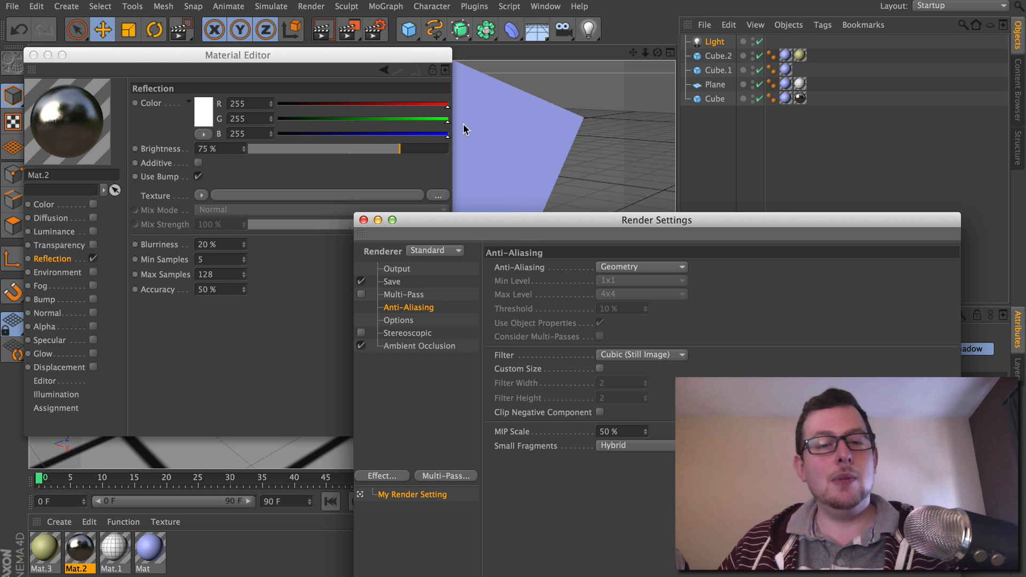
{"action": "left_click_drag", "start_coordinate": [530, 228], "coordinate": [458, 26]}
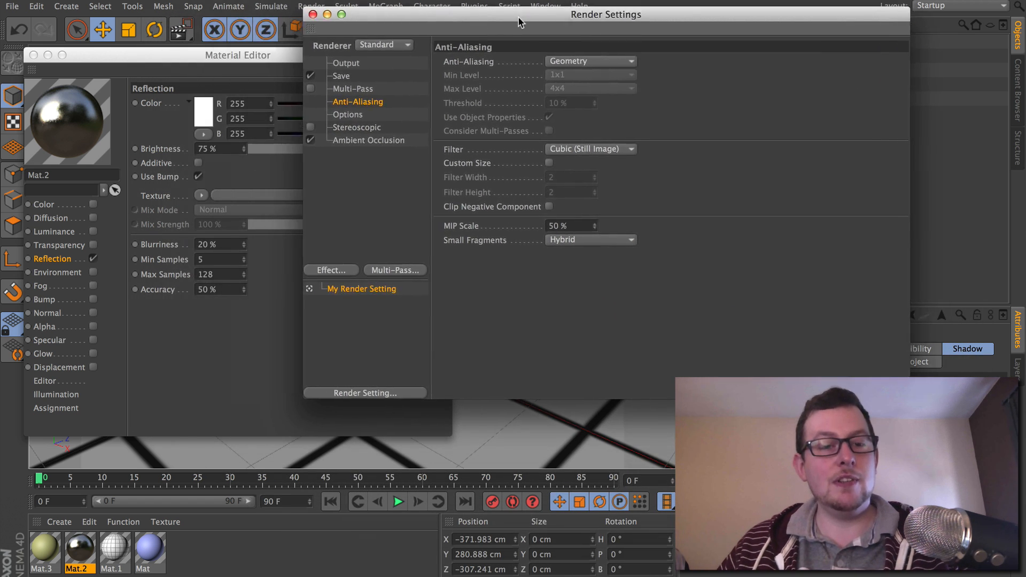
{"action": "left_click", "coordinate": [383, 44]}
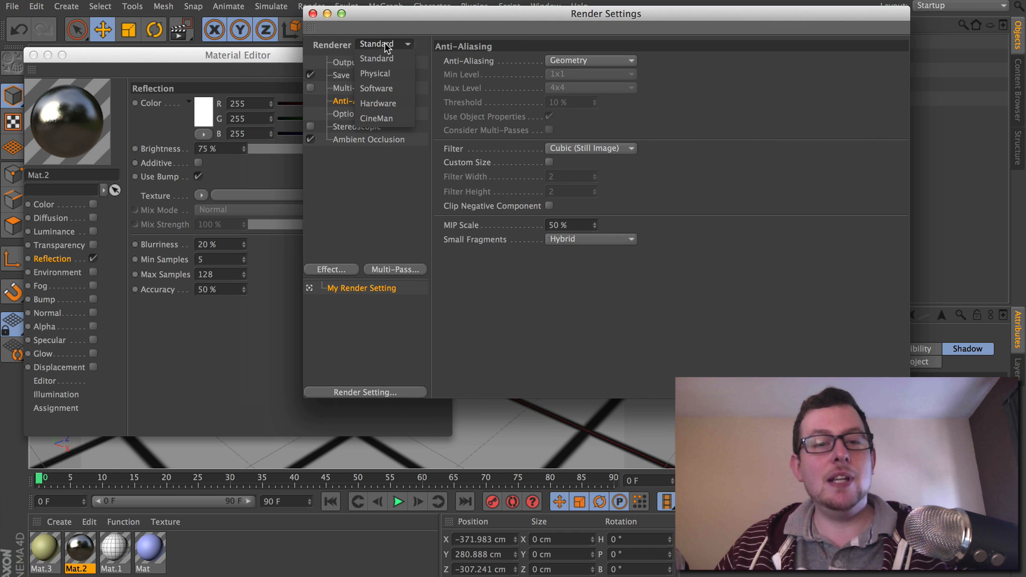
{"action": "left_click", "coordinate": [393, 75]}
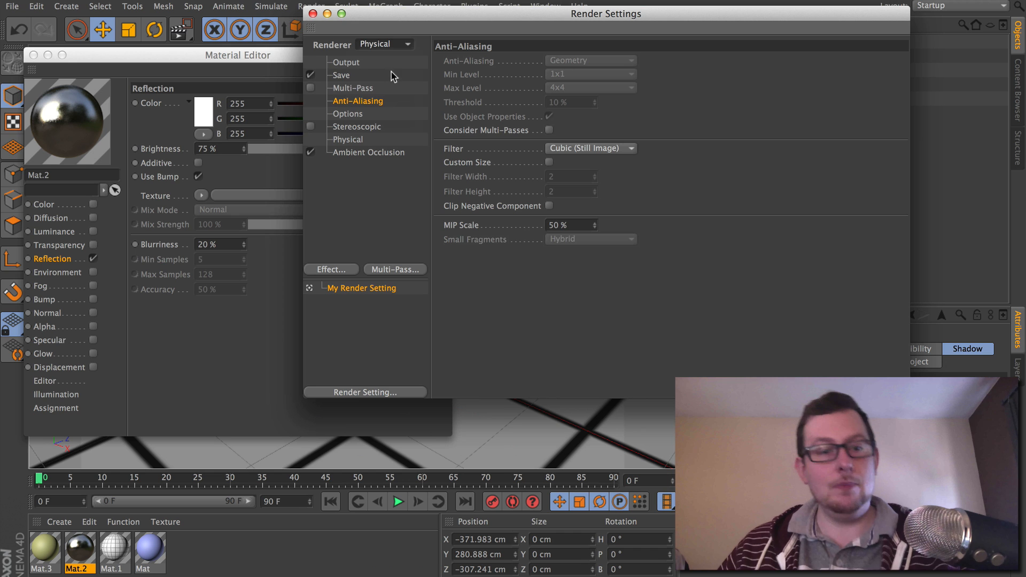
{"action": "left_click", "coordinate": [156, 273]}
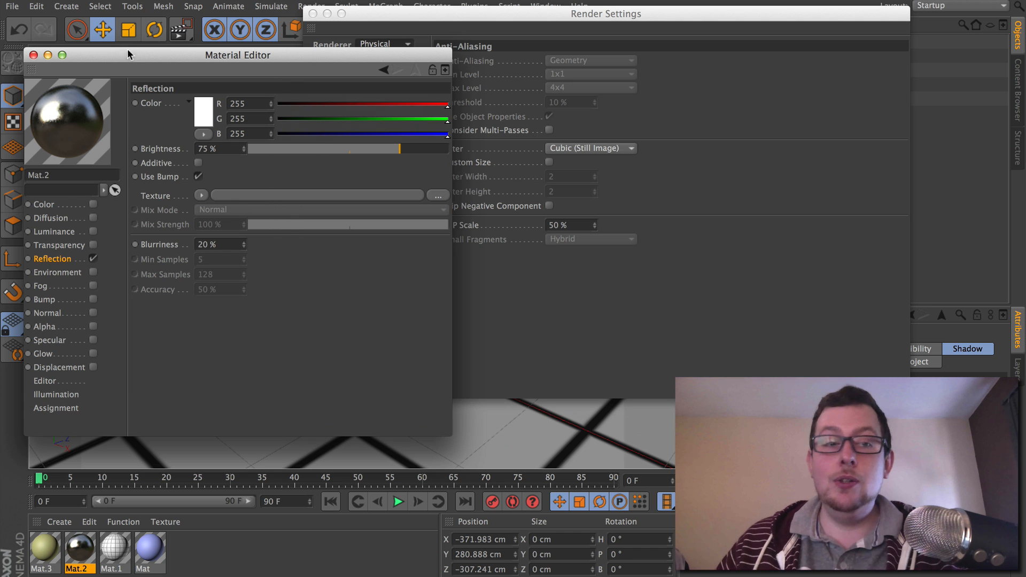
Close the material editor and show the Physical renderer's basic properties
{"action": "left_click", "coordinate": [33, 56]}
{"action": "left_click", "coordinate": [348, 140]}
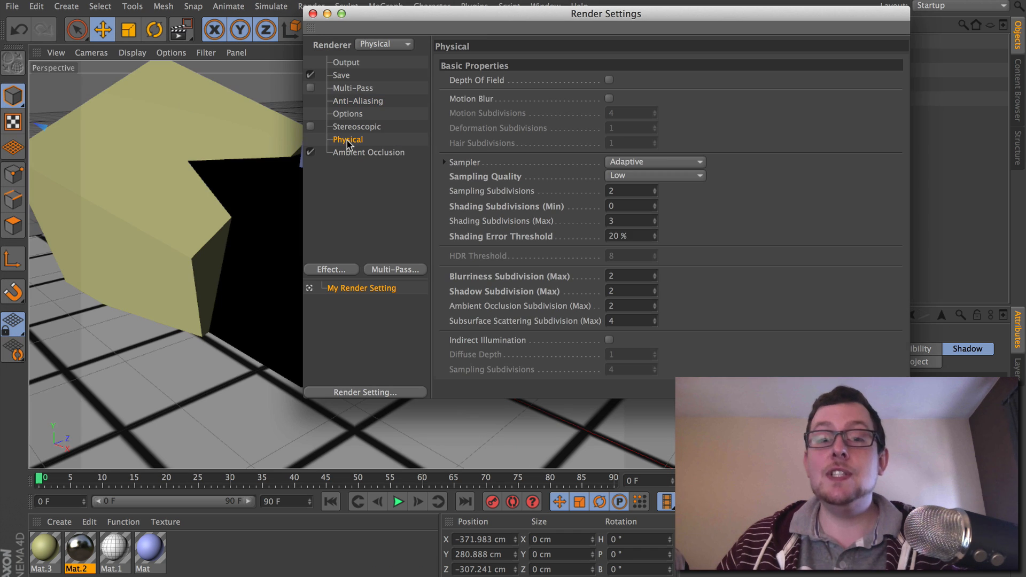
{"action": "left_click_drag", "start_coordinate": [503, 20], "coordinate": [314, 21]}
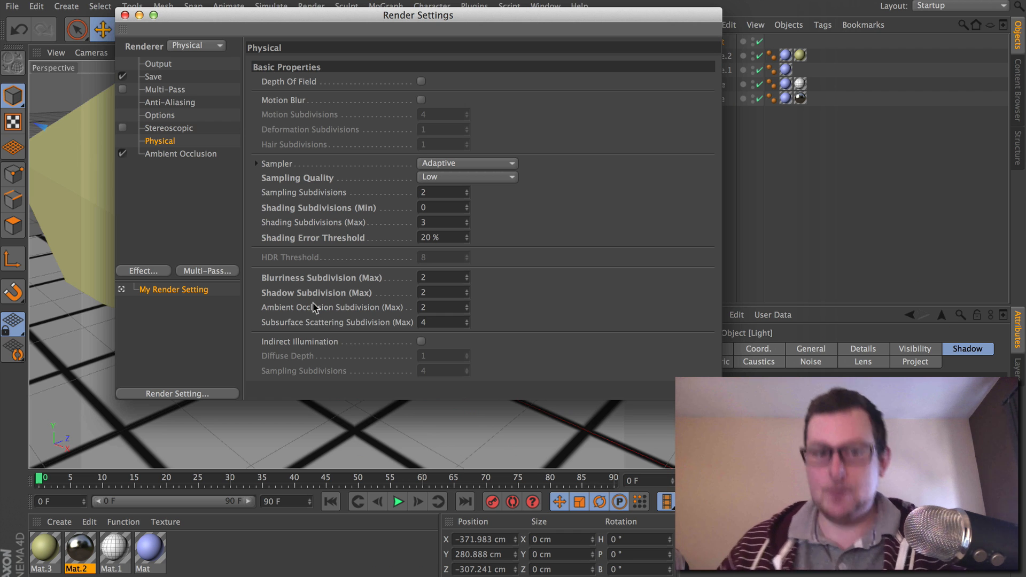
{"action": "left_click_drag", "start_coordinate": [419, 16], "coordinate": [328, 49]}
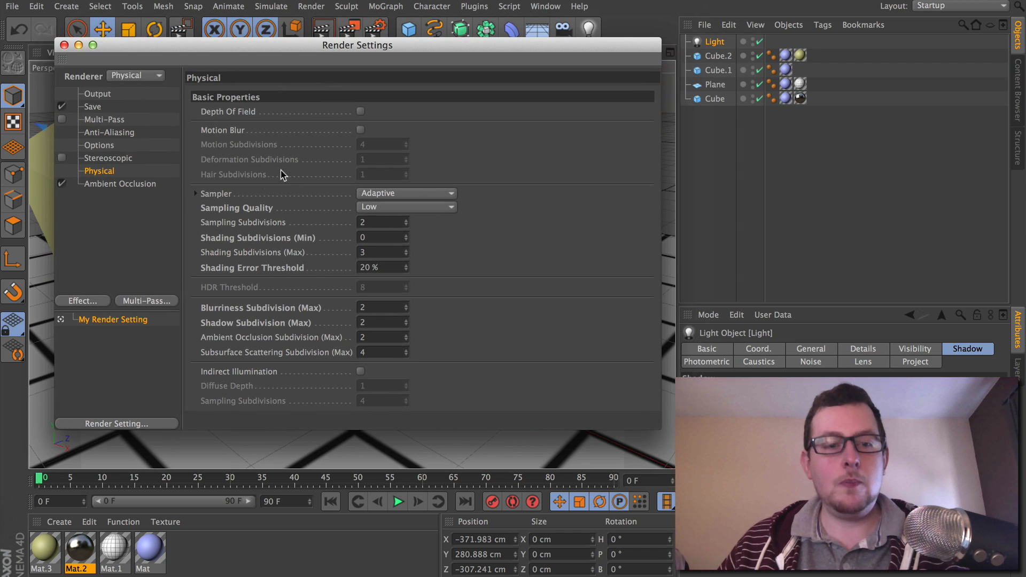
Set the Physical renderer's sampler to Progressive and render the perspective view
{"action": "left_click", "coordinate": [239, 196]}
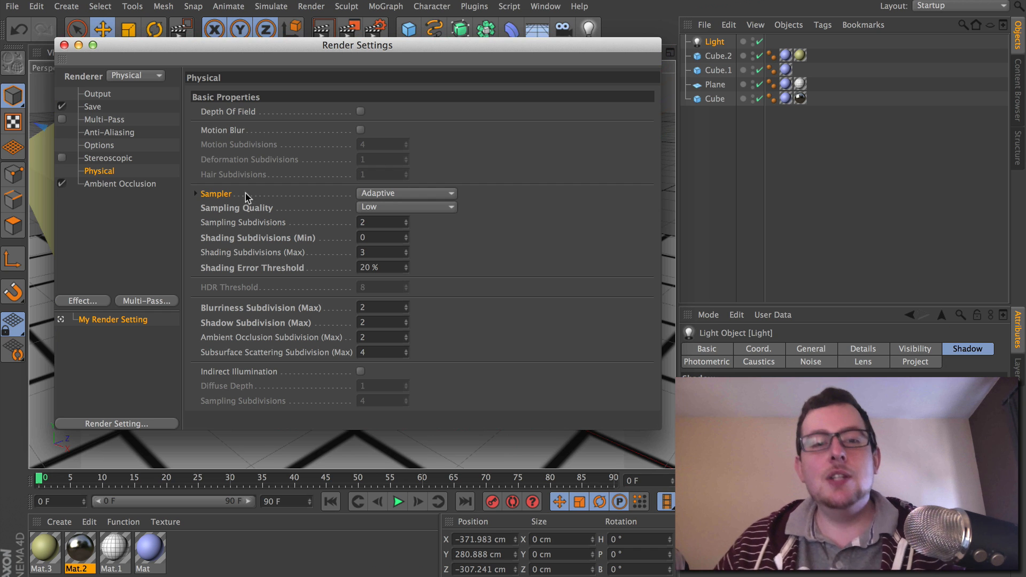
{"action": "left_click", "coordinate": [396, 195]}
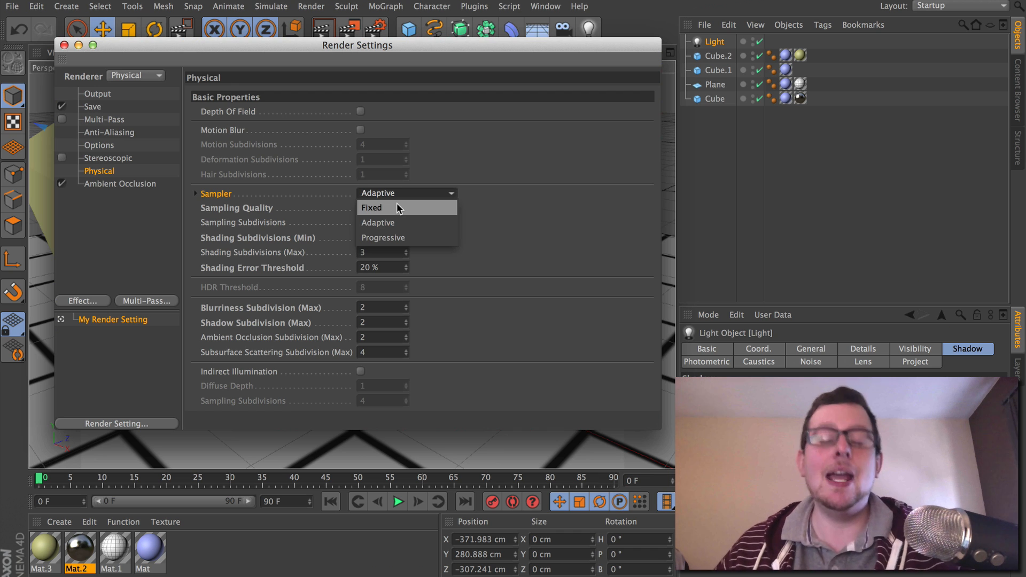
{"action": "left_click", "coordinate": [436, 238]}
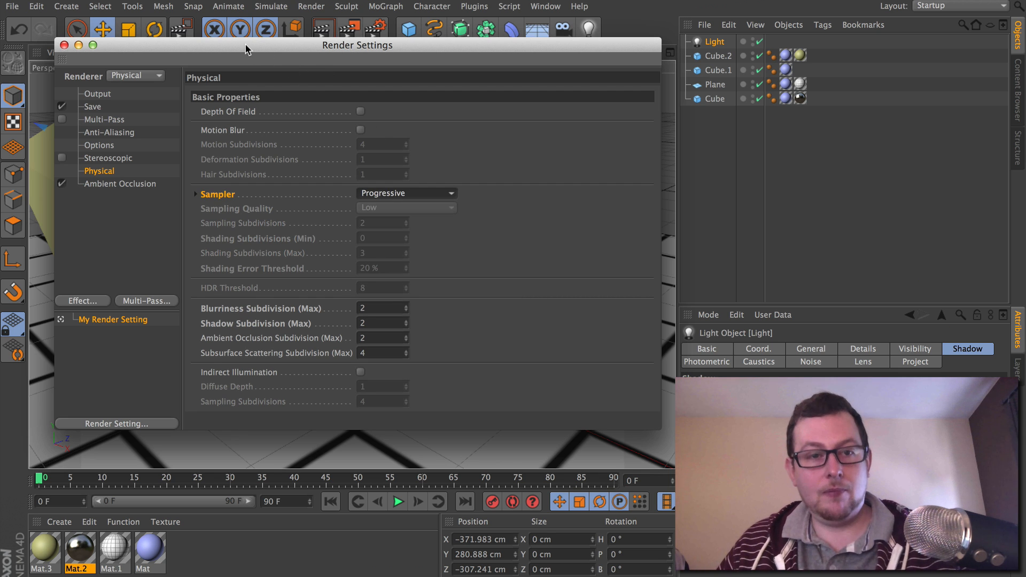
{"action": "left_click_drag", "start_coordinate": [247, 47], "coordinate": [778, 56]}
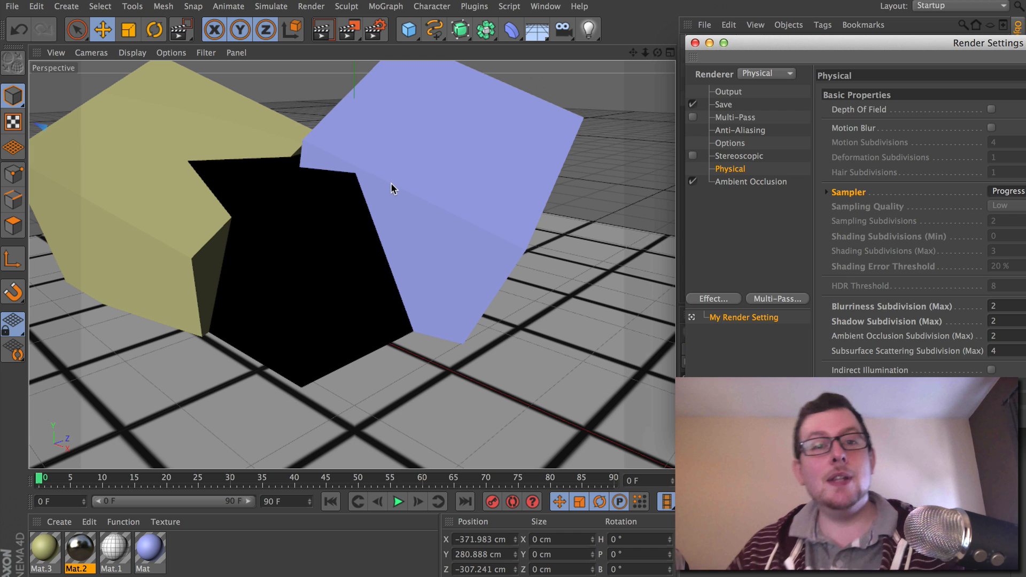
{"action": "left_click", "coordinate": [323, 33]}
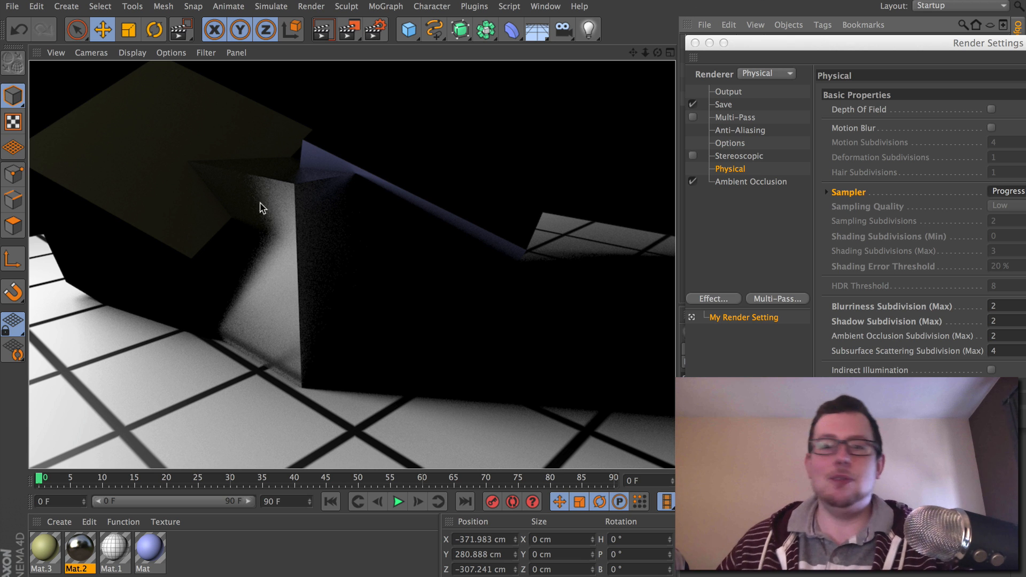
Stop the viewport render and set the Physical renderer's sampler to Adaptive
{"action": "left_click", "coordinate": [425, 231]}
{"action": "left_click_drag", "start_coordinate": [833, 37], "coordinate": [361, 73]}
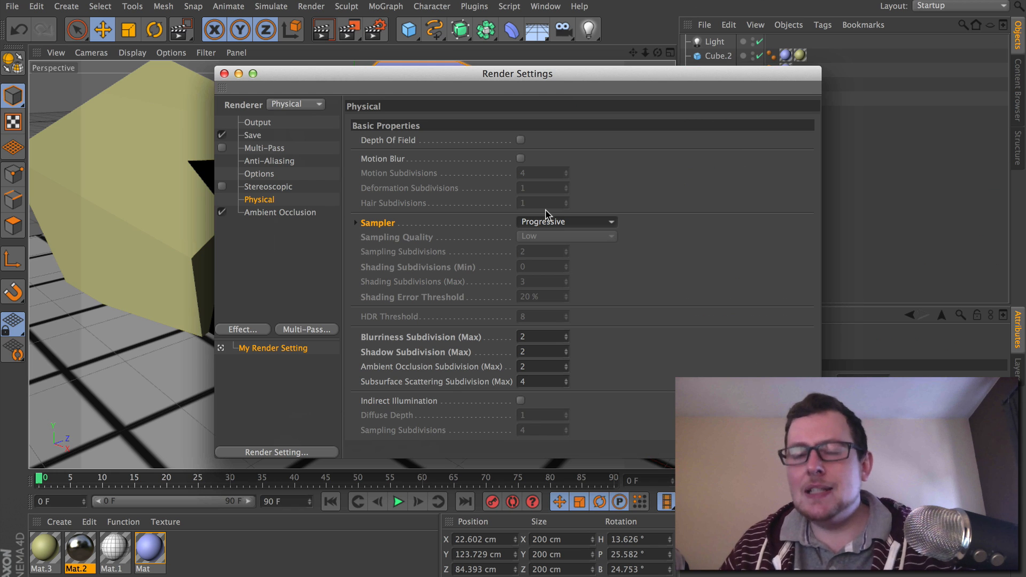
{"action": "left_click", "coordinate": [555, 221]}
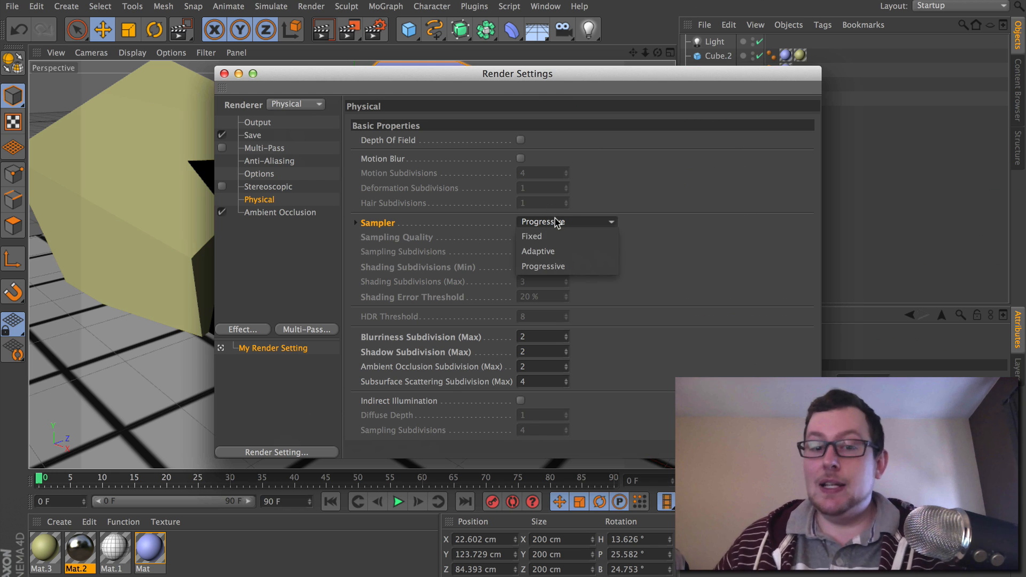
{"action": "left_click", "coordinate": [581, 250]}
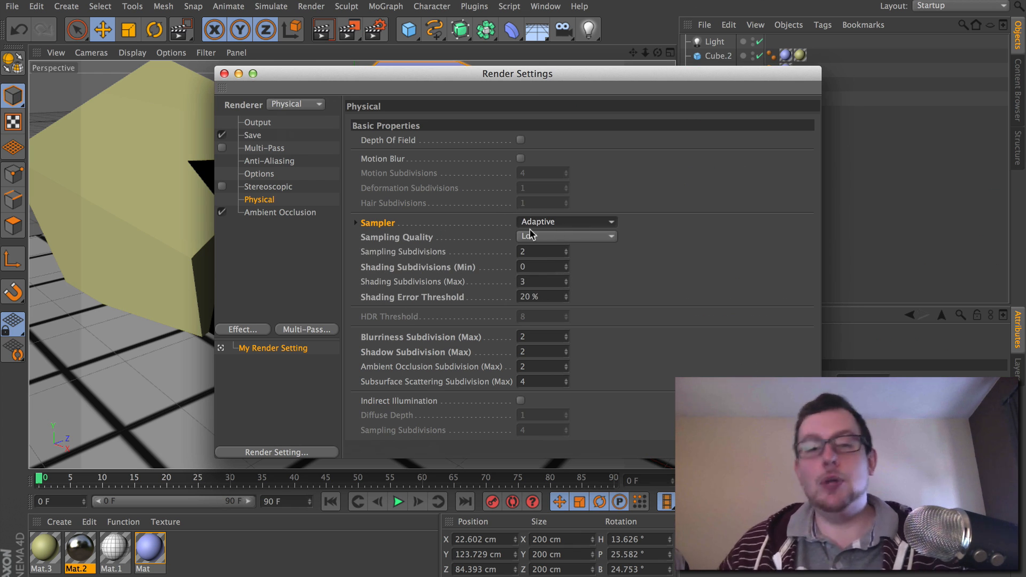
{"action": "left_click", "coordinate": [453, 238]}
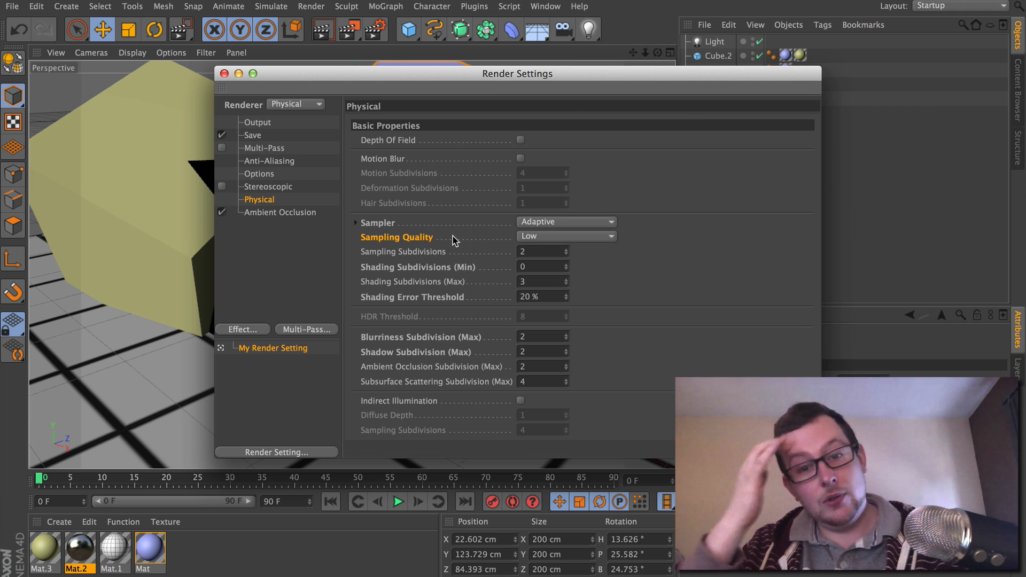
Set the Physical renderer's sampling quality to Automatic
{"action": "left_click", "coordinate": [542, 237]}
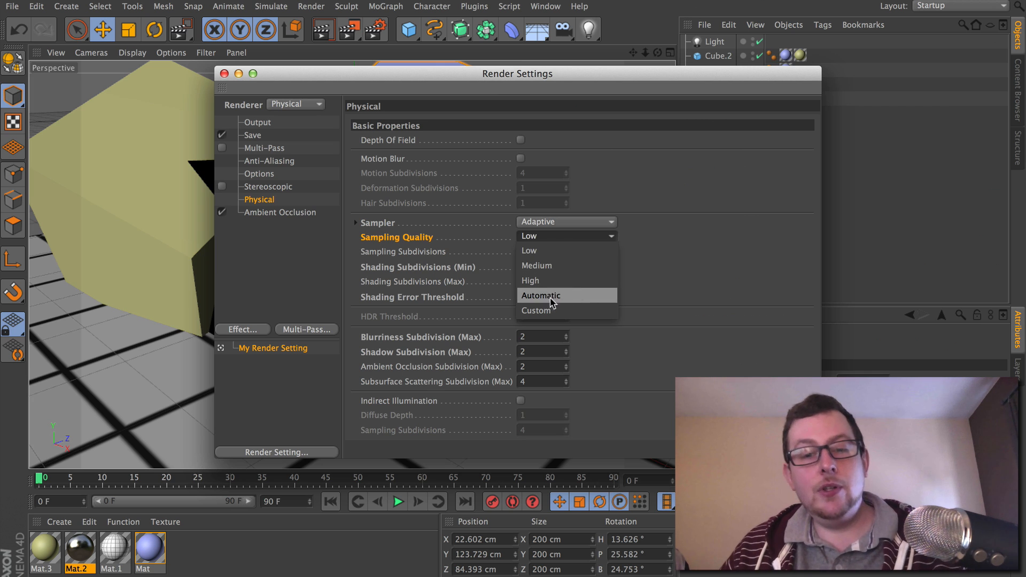
{"action": "left_click", "coordinate": [447, 259]}
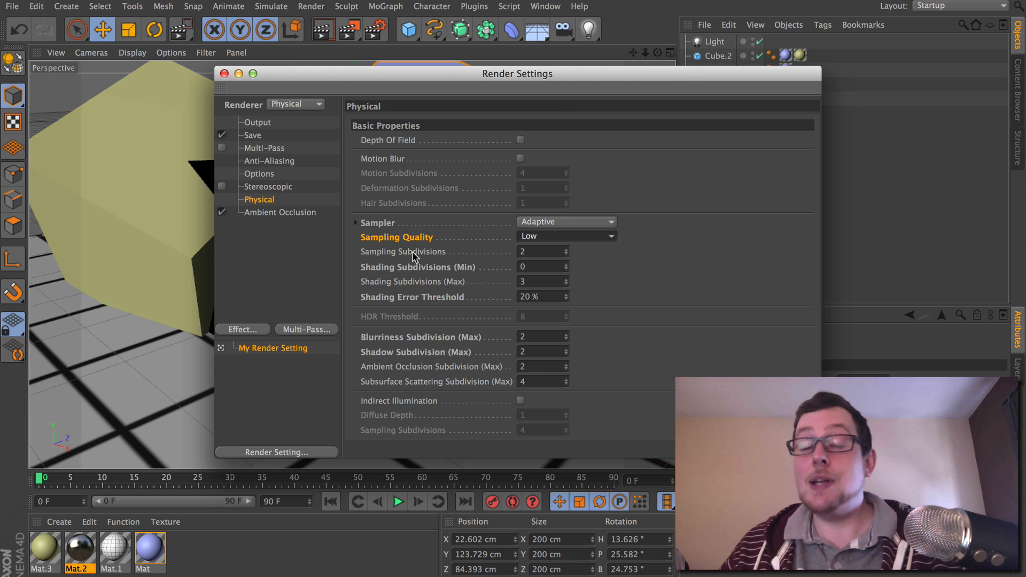
{"action": "left_click", "coordinate": [553, 237]}
{"action": "left_click", "coordinate": [573, 296]}
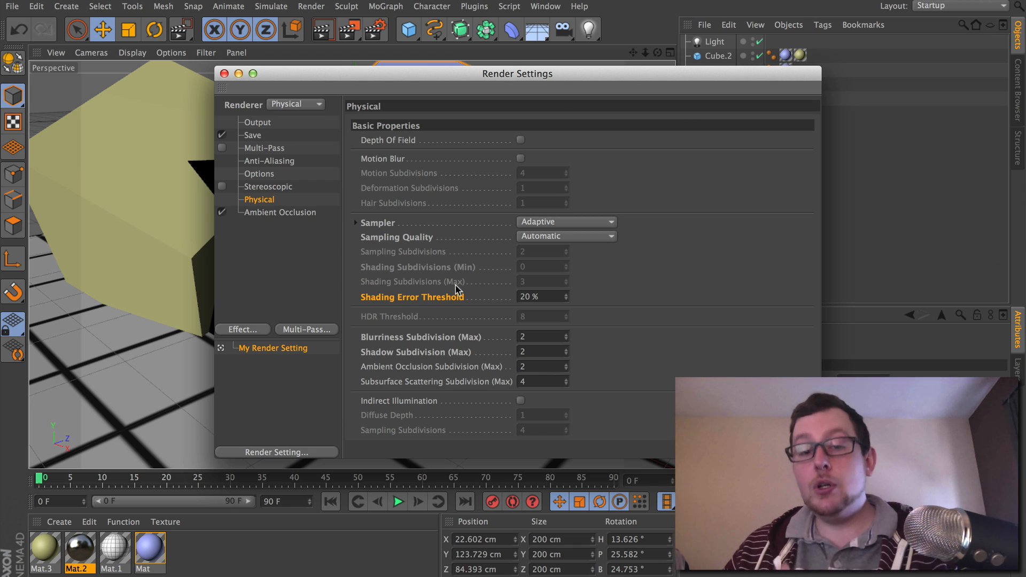
Set the Shading Error Threshold to 100 % and render the perspective view
{"action": "left_click", "coordinate": [552, 295]}
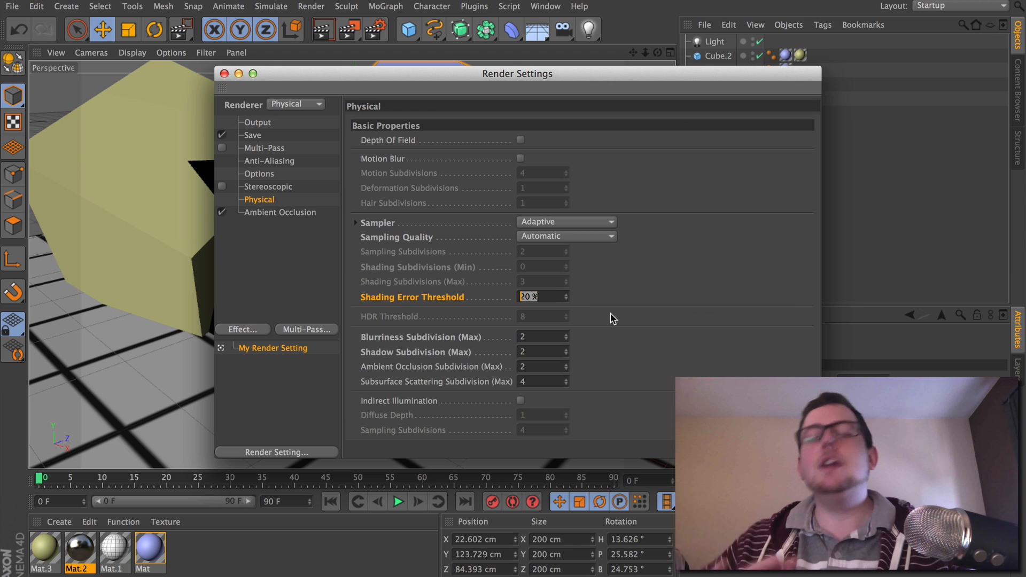
{"action": "type", "text": "100"}
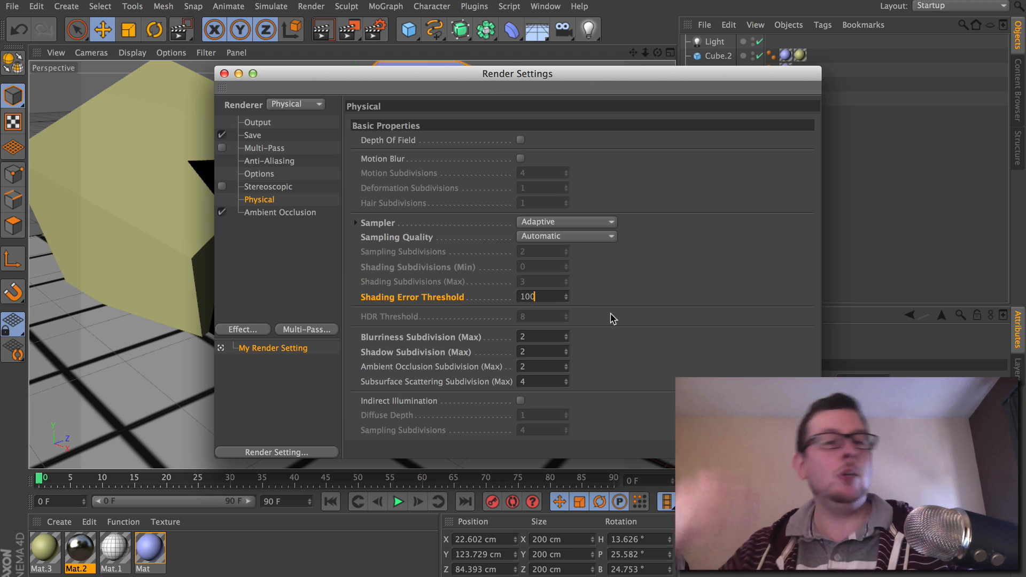
{"action": "key", "text": "Return"}
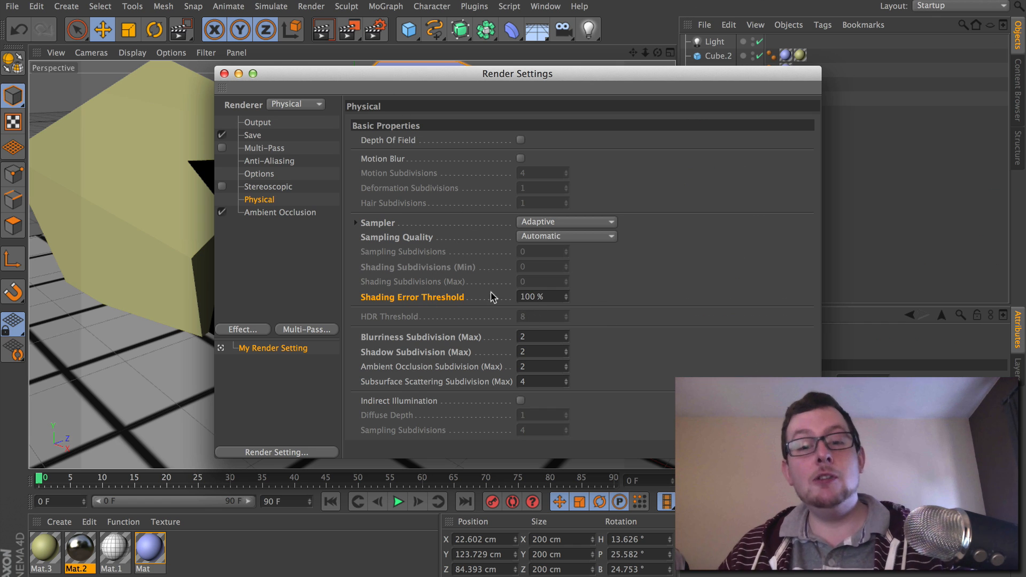
{"action": "left_click_drag", "start_coordinate": [331, 74], "coordinate": [804, 55]}
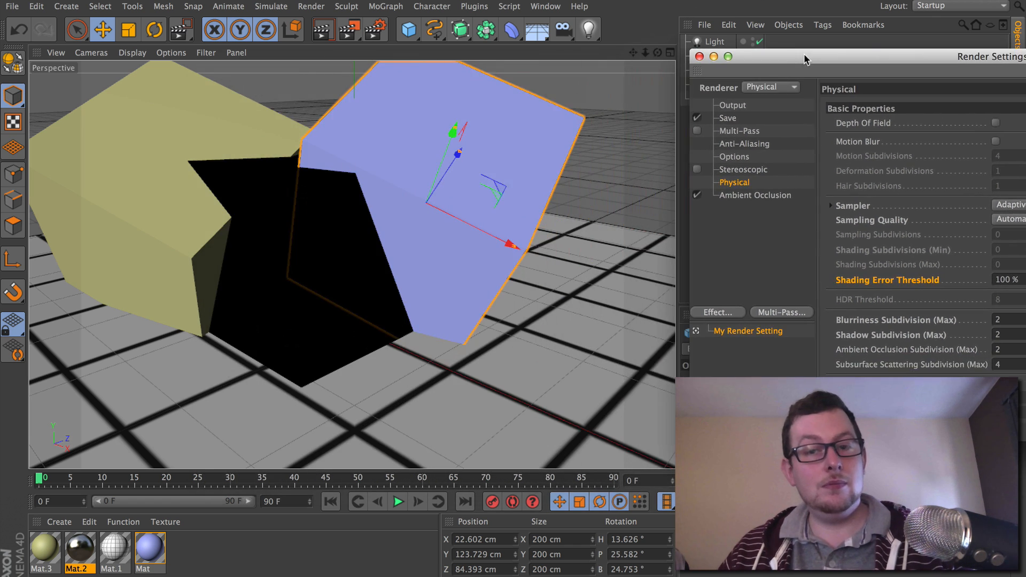
{"action": "left_click", "coordinate": [320, 31]}
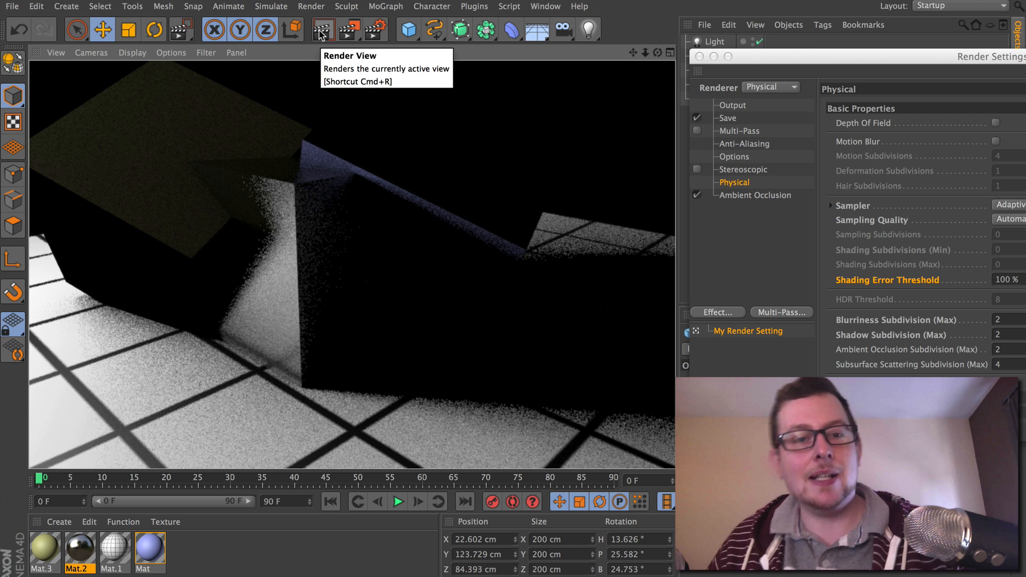
Set the Shading Error Threshold to 20 % and render the perspective view again for comparison
{"action": "left_click_drag", "start_coordinate": [777, 60], "coordinate": [361, 65]}
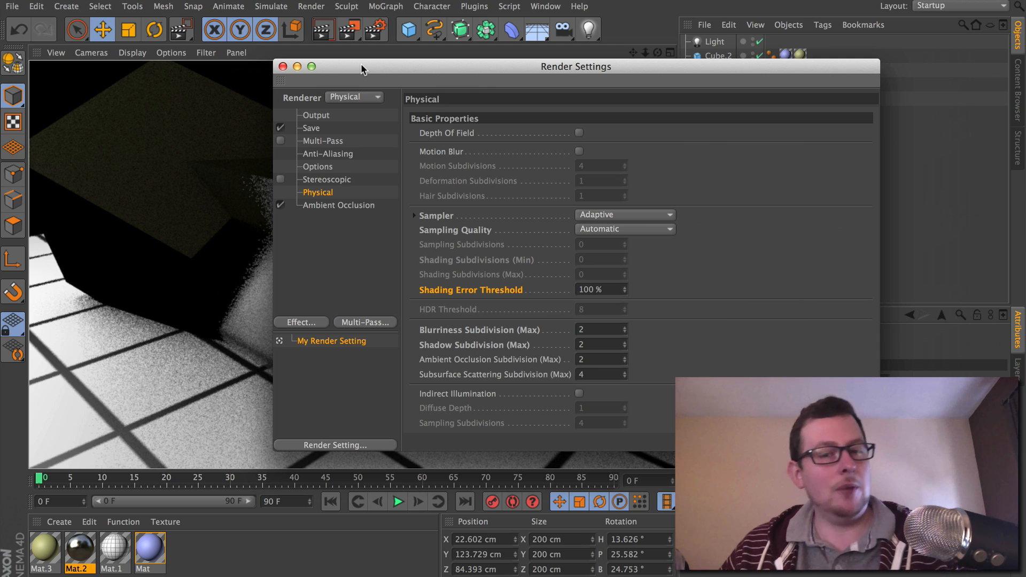
{"action": "double_click", "coordinate": [617, 286]}
{"action": "type", "text": "20"}
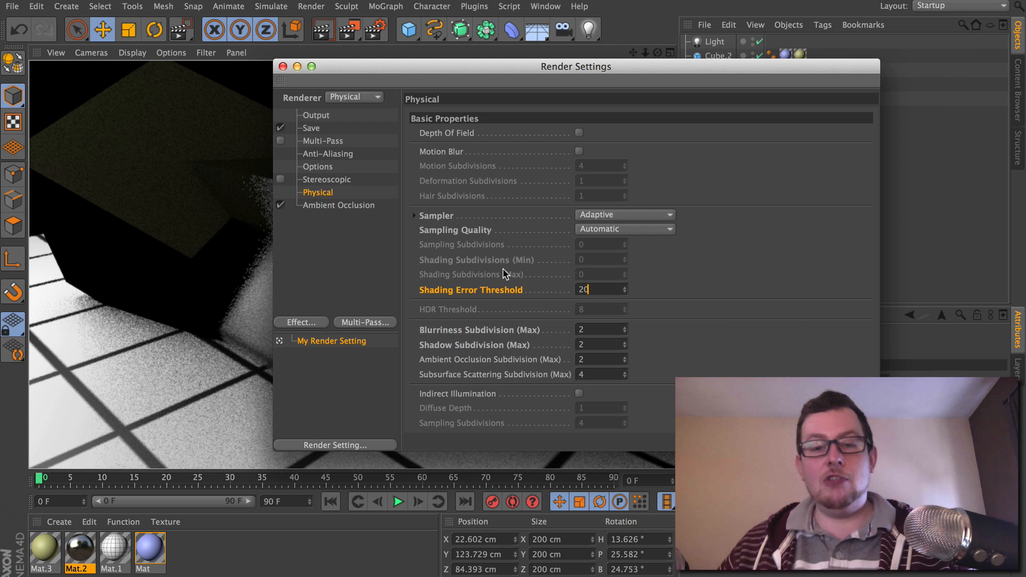
{"action": "left_click_drag", "start_coordinate": [428, 68], "coordinate": [837, 39]}
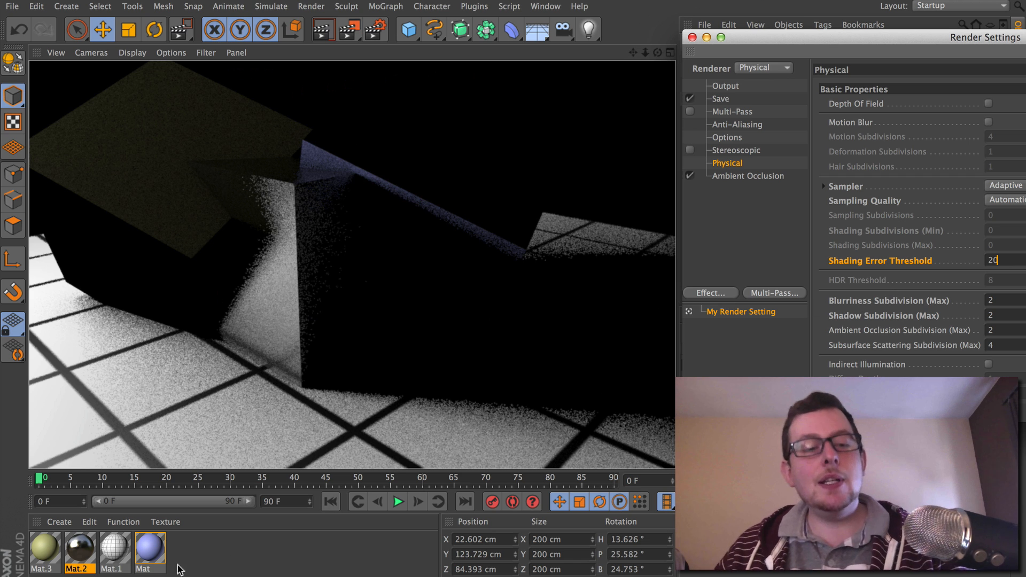
{"action": "left_click", "coordinate": [321, 40]}
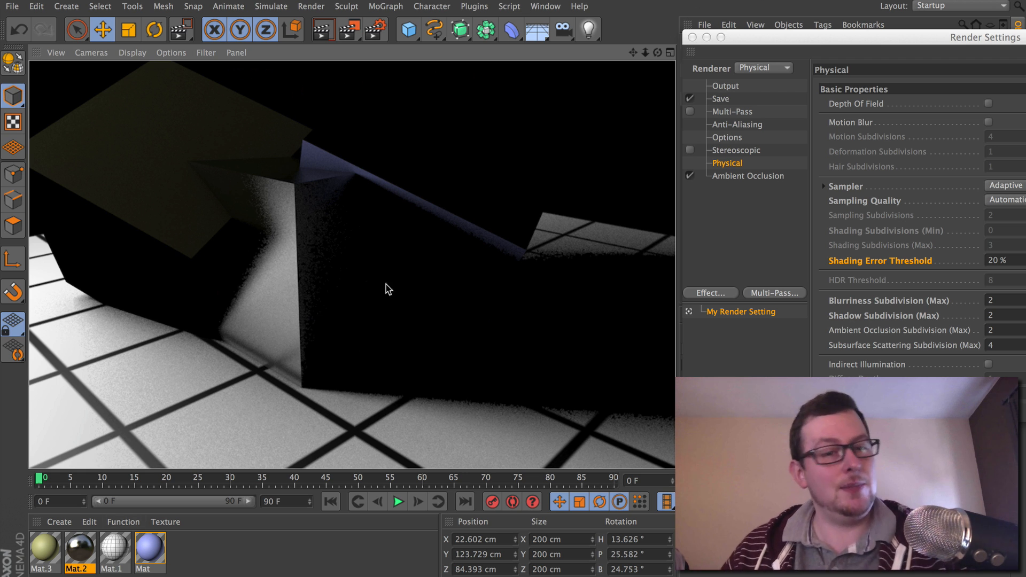
Lower the Shading Error Threshold to 10 % and render the perspective view, keeping the settings window clear of the result
{"action": "left_click_drag", "start_coordinate": [802, 36], "coordinate": [350, 67]}
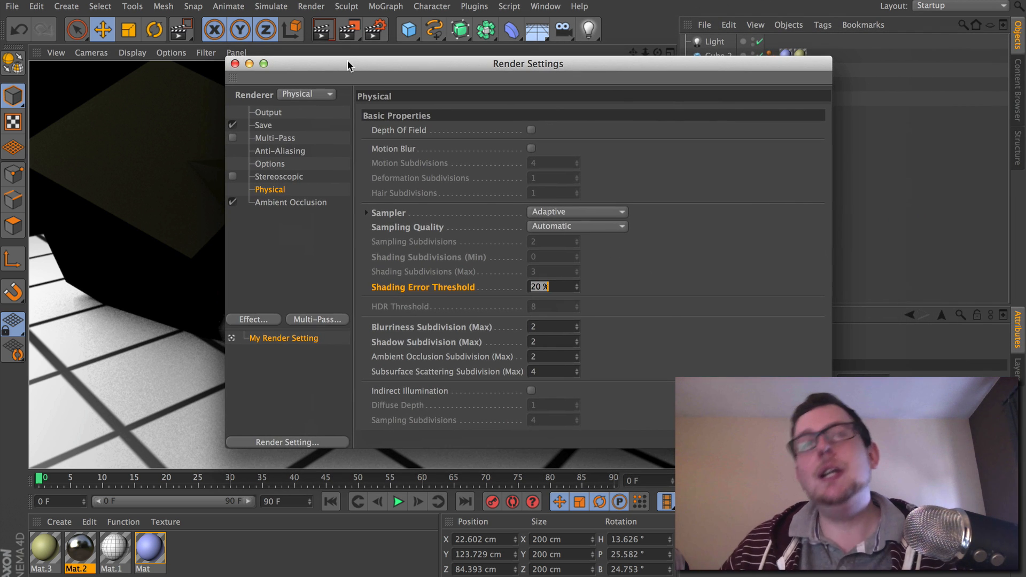
{"action": "left_click", "coordinate": [549, 287]}
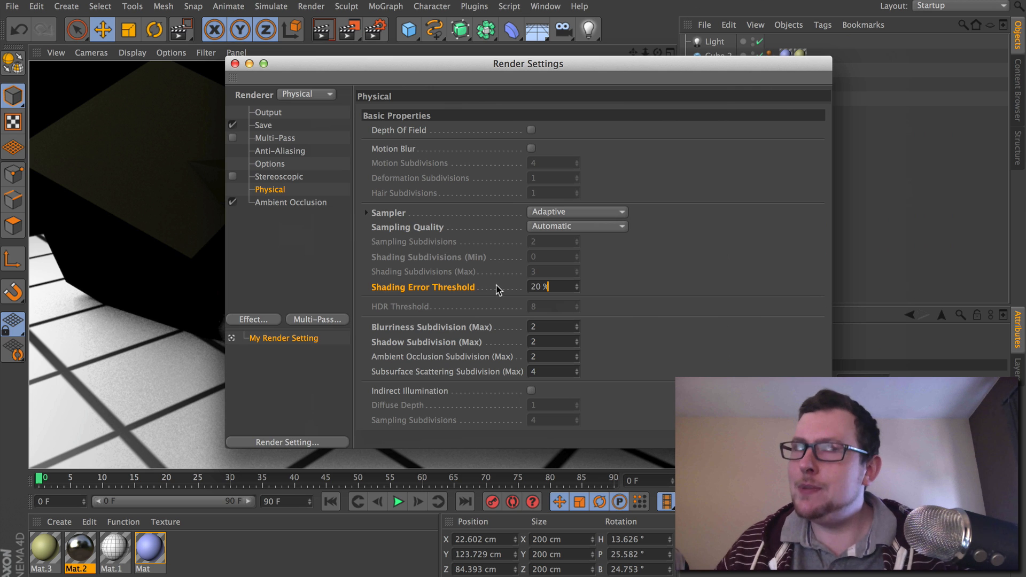
{"action": "left_click_drag", "start_coordinate": [561, 285], "coordinate": [492, 266]}
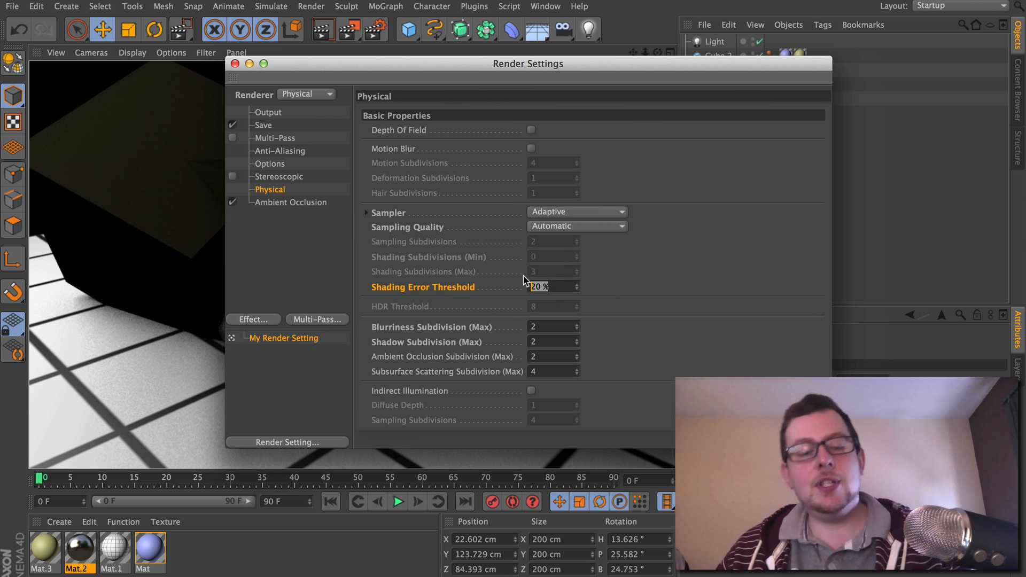
{"action": "type", "text": "10"}
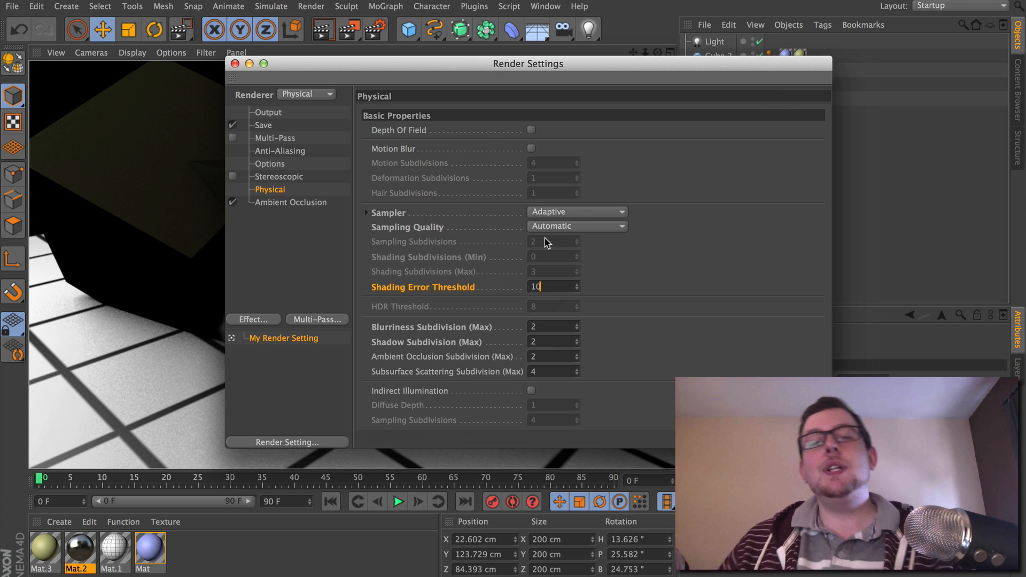
{"action": "key", "text": "Return"}
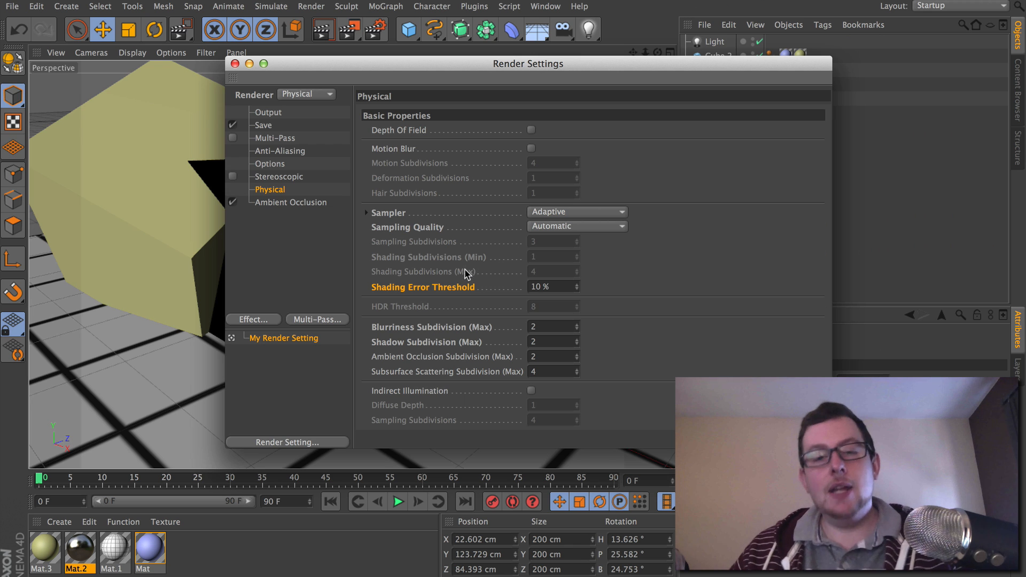
{"action": "left_click_drag", "start_coordinate": [467, 62], "coordinate": [802, 208]}
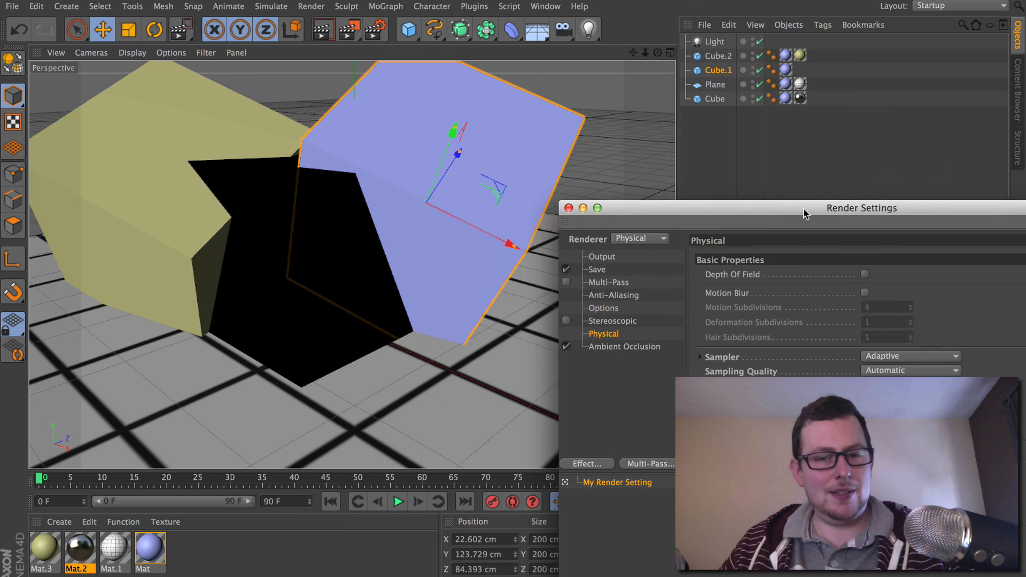
{"action": "left_click", "coordinate": [324, 33]}
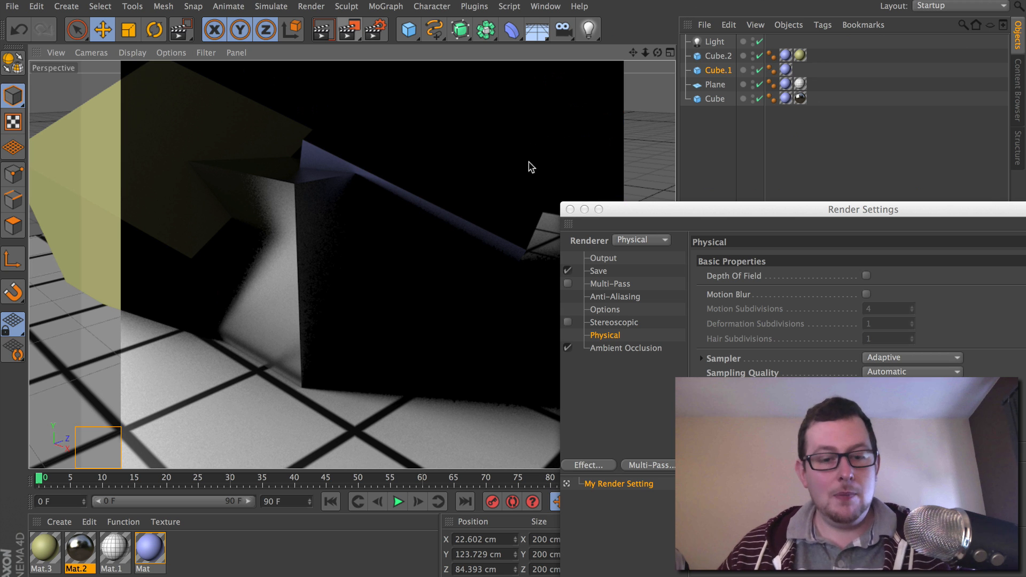
{"action": "left_click_drag", "start_coordinate": [636, 215], "coordinate": [705, 207]}
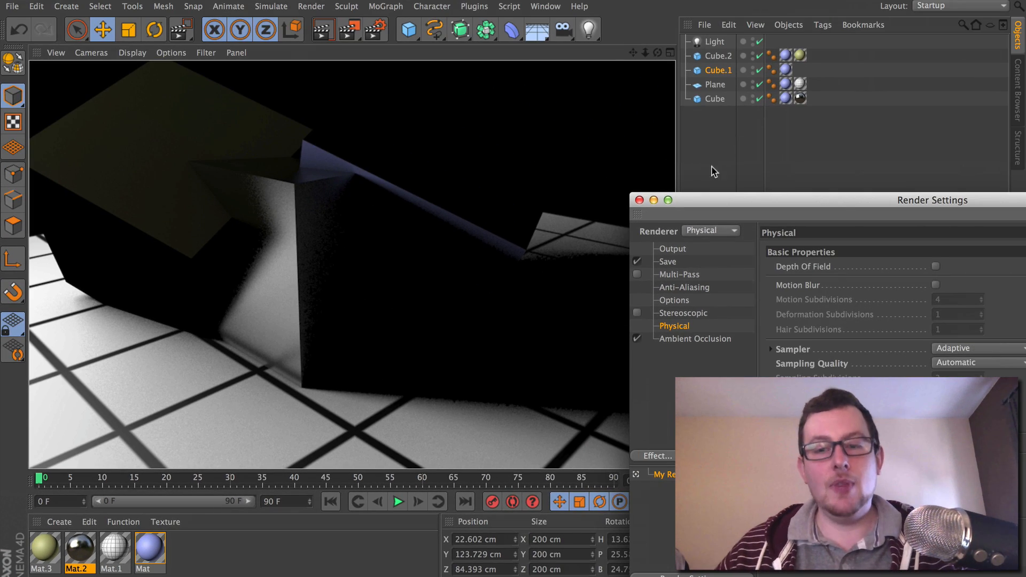
Lower the Shading Error Threshold to 5 % to compare the automatic subdivision values
{"action": "left_click_drag", "start_coordinate": [786, 200], "coordinate": [376, 88]}
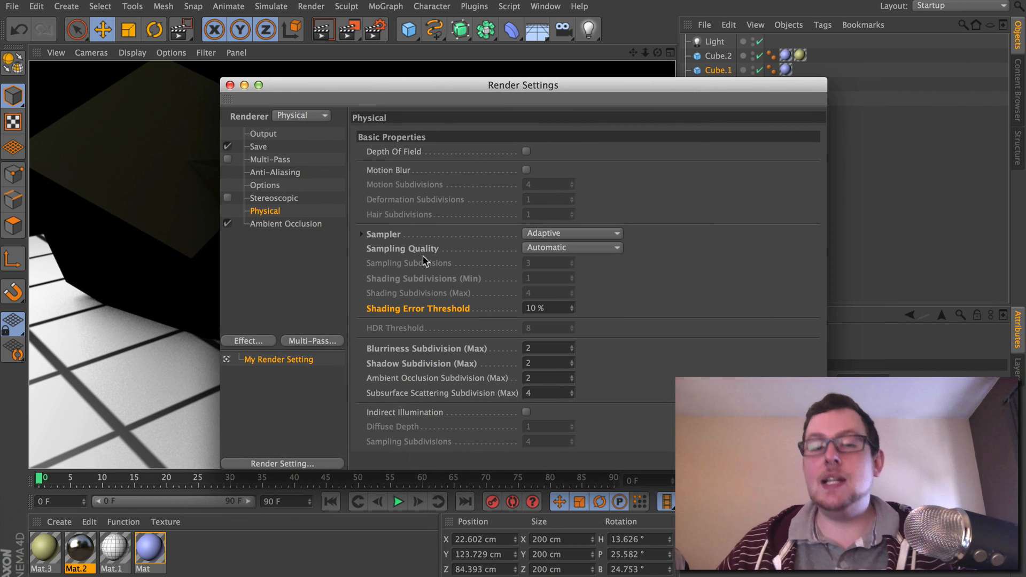
{"action": "left_click_drag", "start_coordinate": [566, 310], "coordinate": [467, 293]}
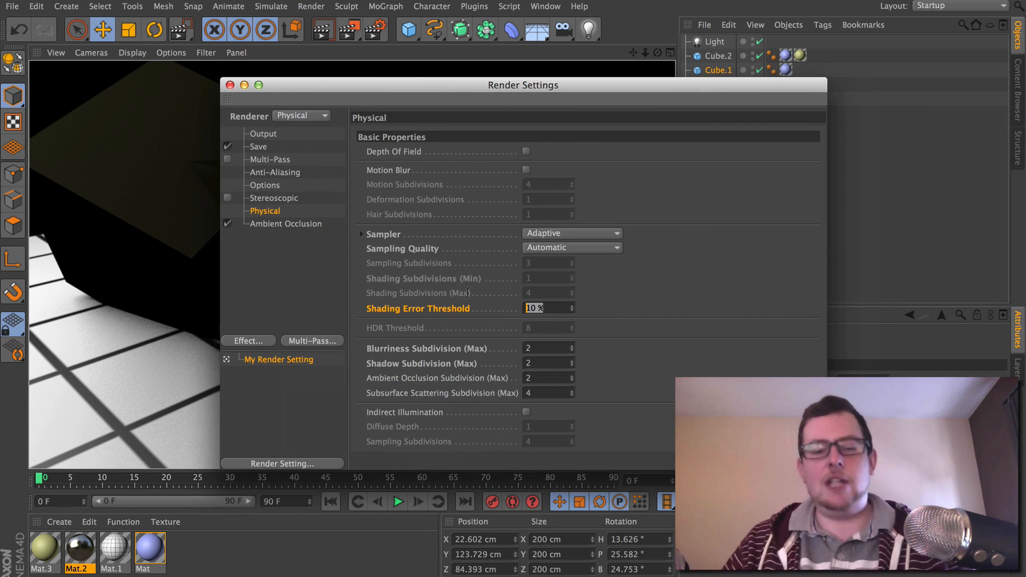
{"action": "type", "text": "5"}
{"action": "key", "text": "Return"}
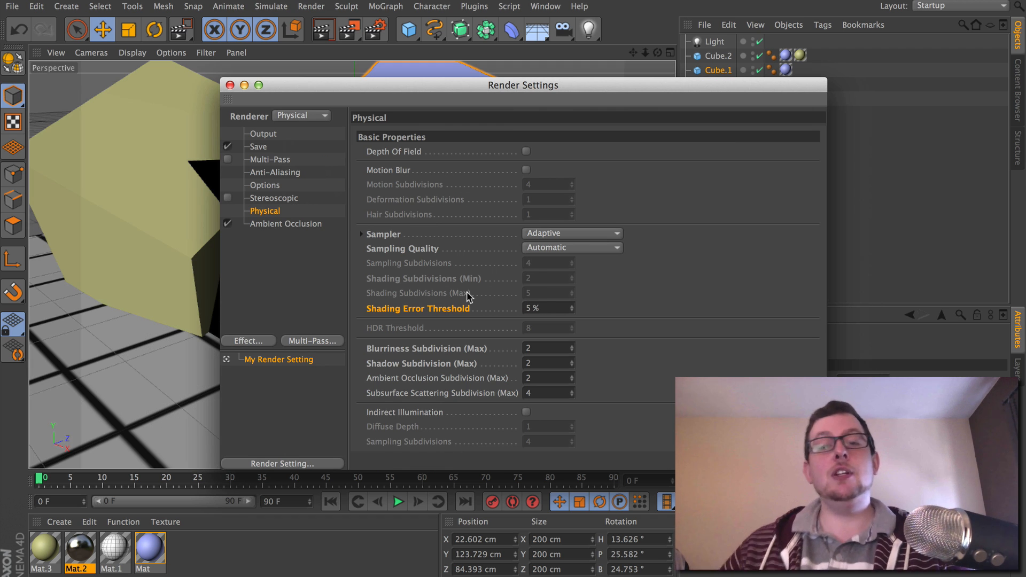
{"action": "left_click_drag", "start_coordinate": [450, 88], "coordinate": [739, 170]}
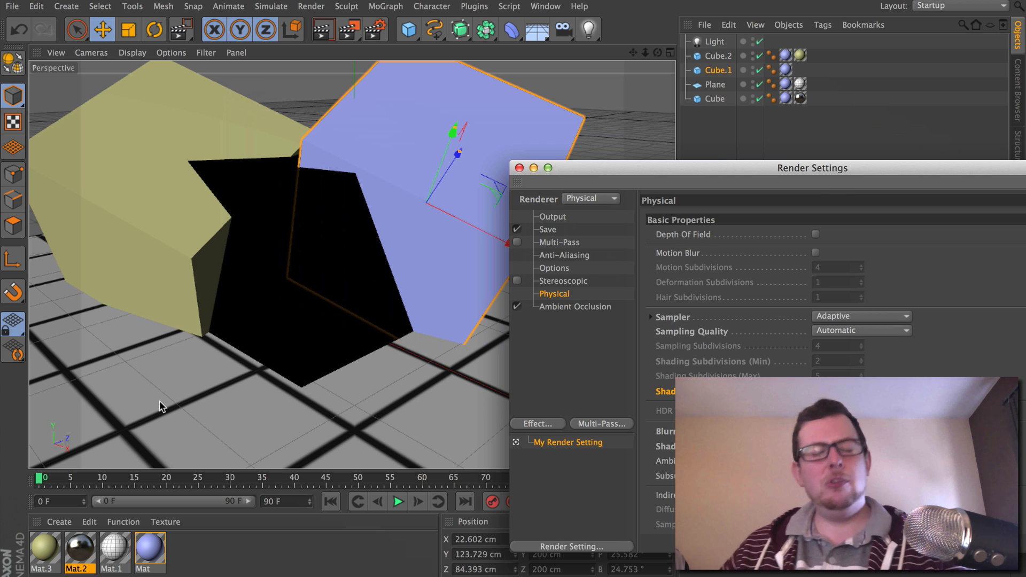
{"action": "left_click_drag", "start_coordinate": [917, 164], "coordinate": [578, 64]}
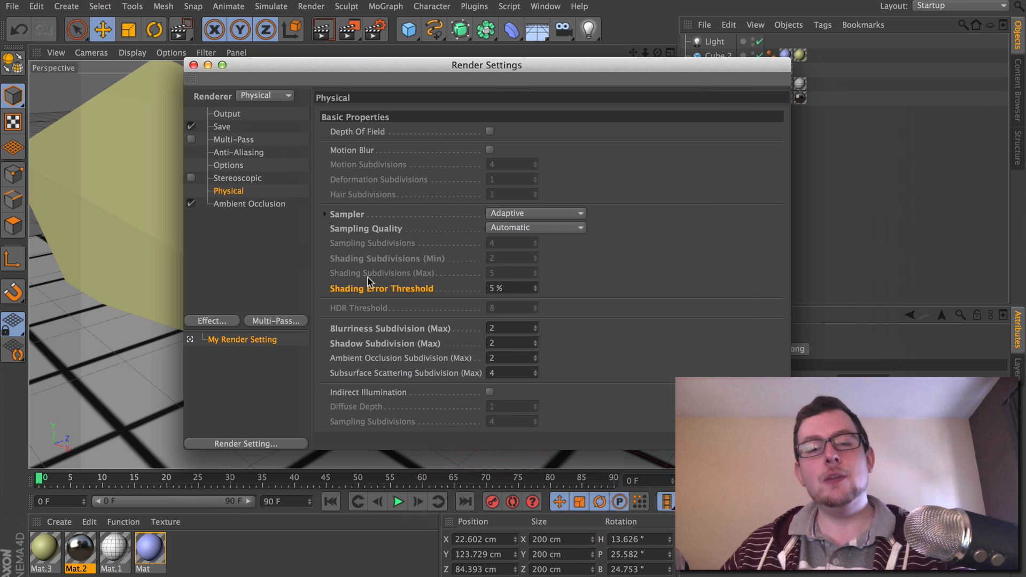
Set the Shading Error Threshold back to 10 %
{"action": "left_click", "coordinate": [532, 287]}
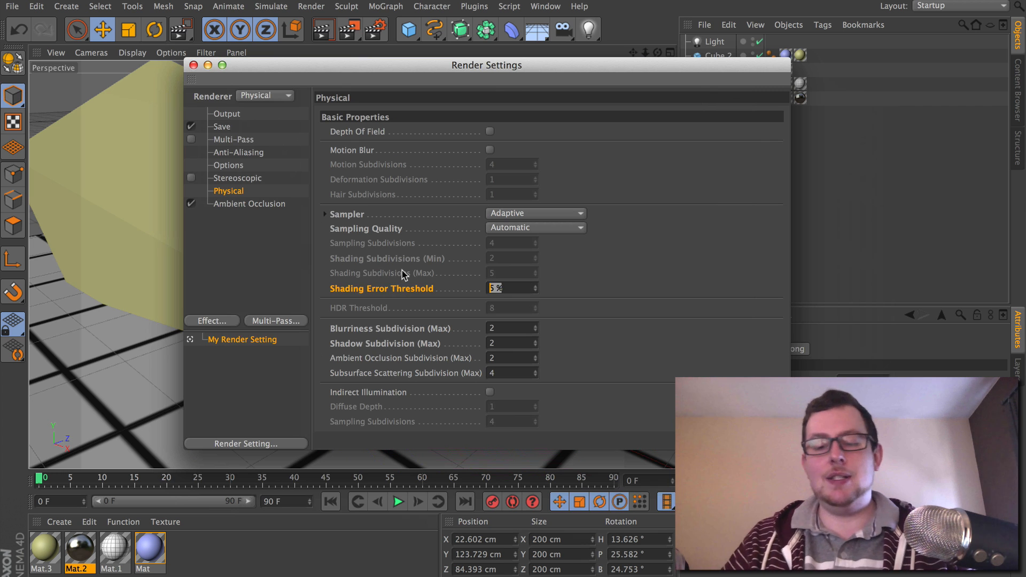
{"action": "type", "text": "10"}
{"action": "key", "text": "Return"}
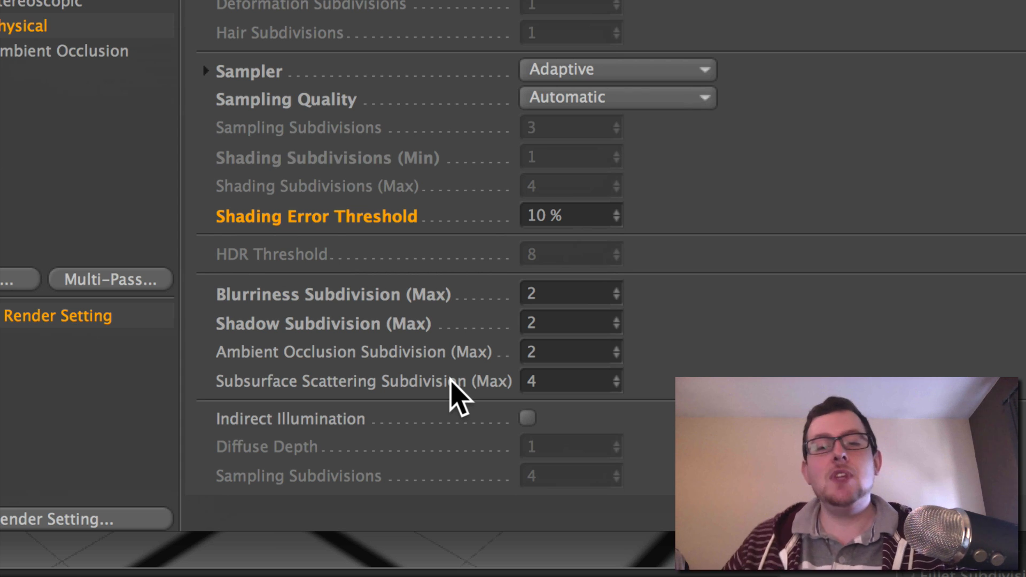
Examine the maximum subdivision settings for blurriness, shadow and ambient occlusion
{"action": "left_click", "coordinate": [370, 301]}
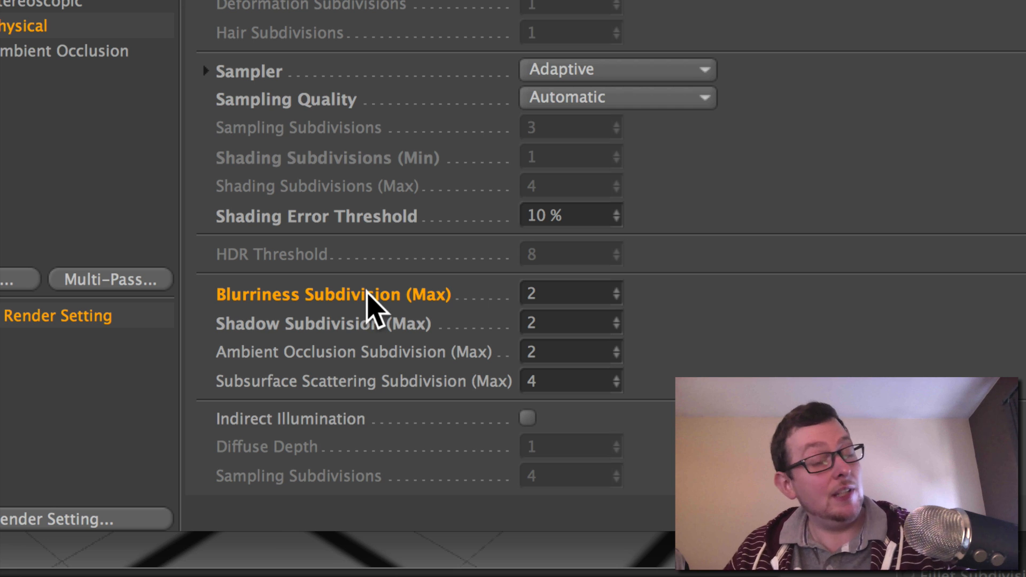
{"action": "left_click", "coordinate": [345, 323]}
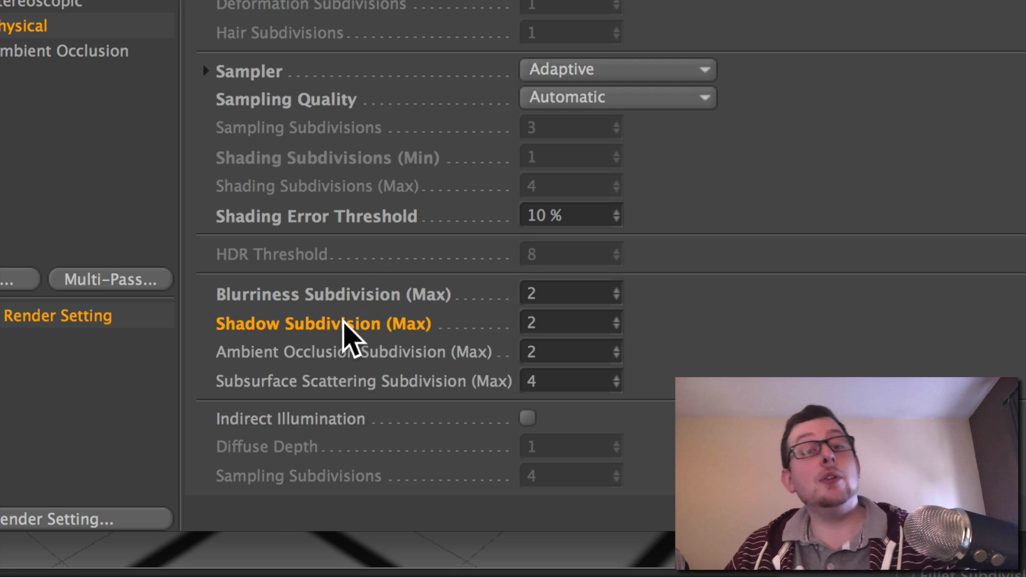
{"action": "left_click", "coordinate": [404, 354]}
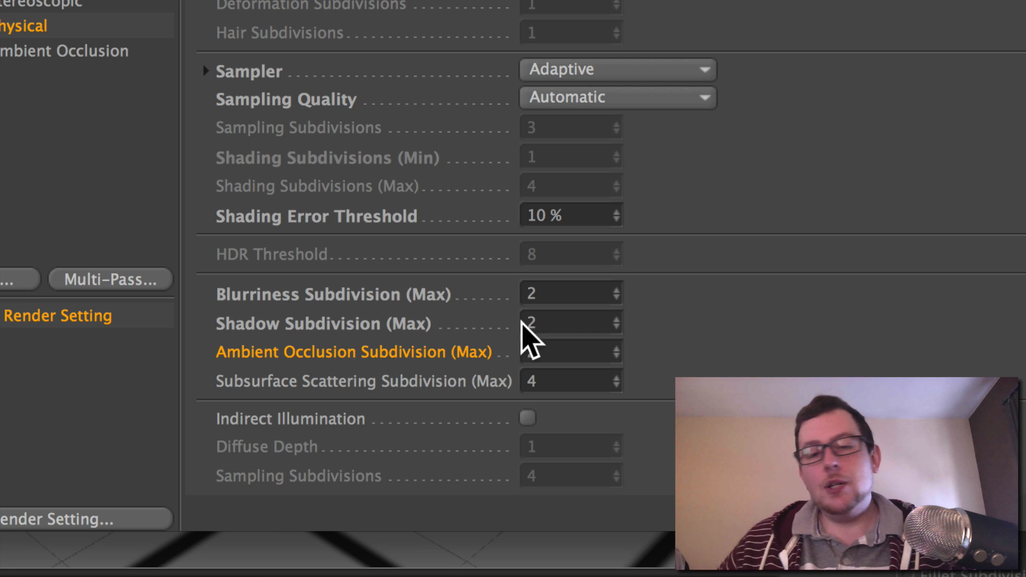
{"action": "left_click", "coordinate": [352, 294]}
{"action": "left_click", "coordinate": [396, 316]}
{"action": "left_click", "coordinate": [401, 352]}
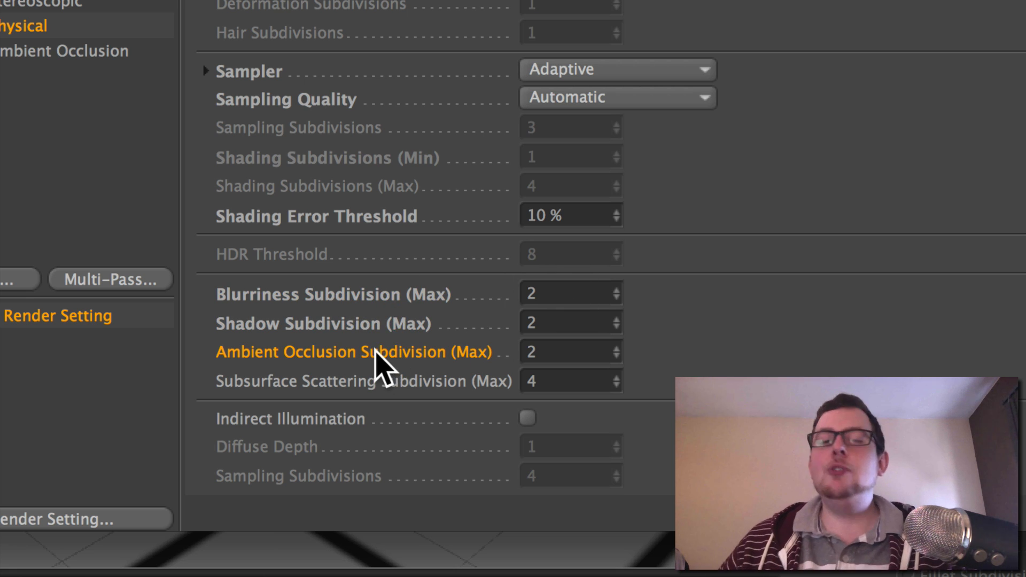
{"action": "left_click", "coordinate": [396, 325]}
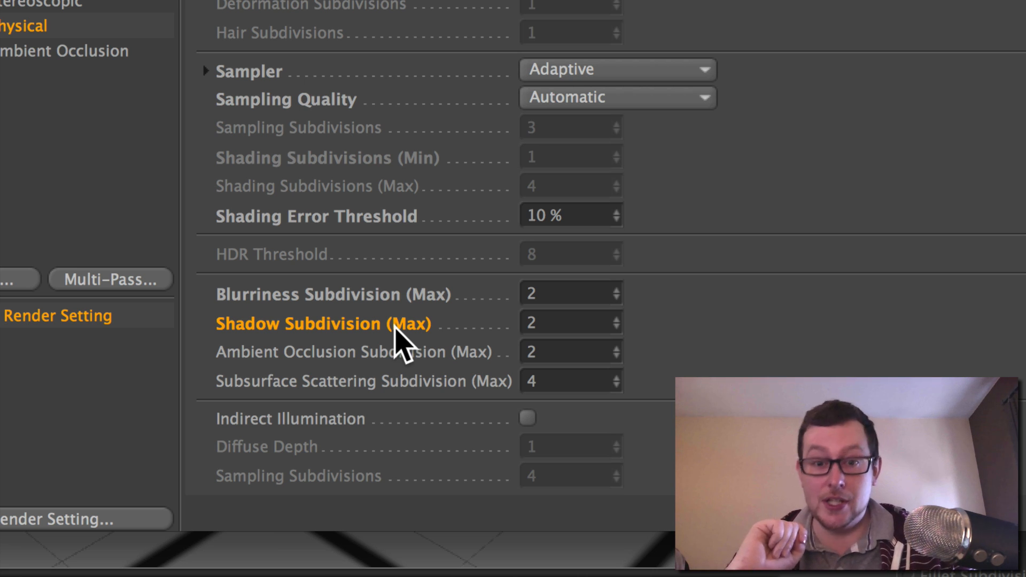
{"action": "left_click", "coordinate": [531, 293]}
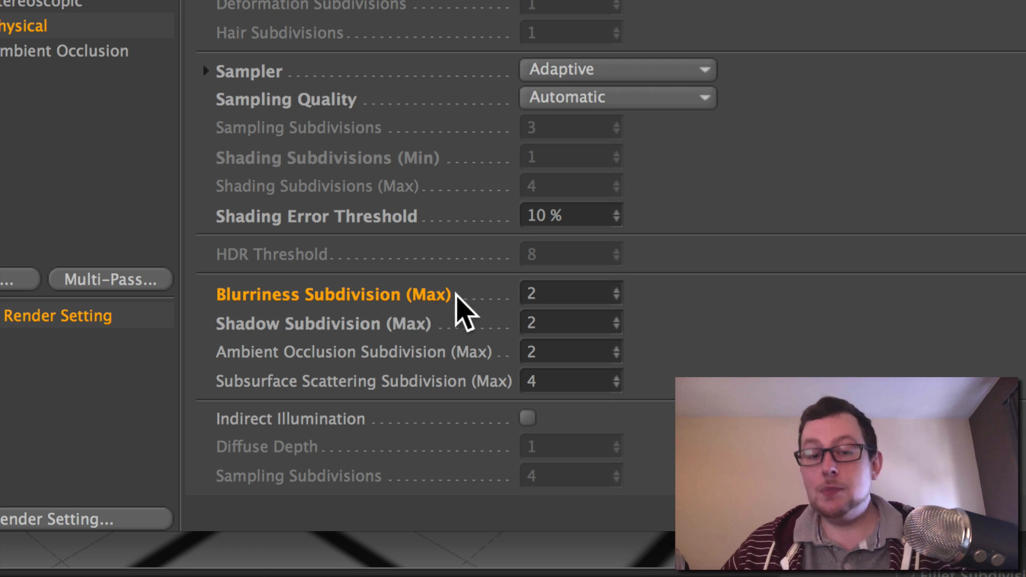
{"action": "left_click", "coordinate": [534, 293]}
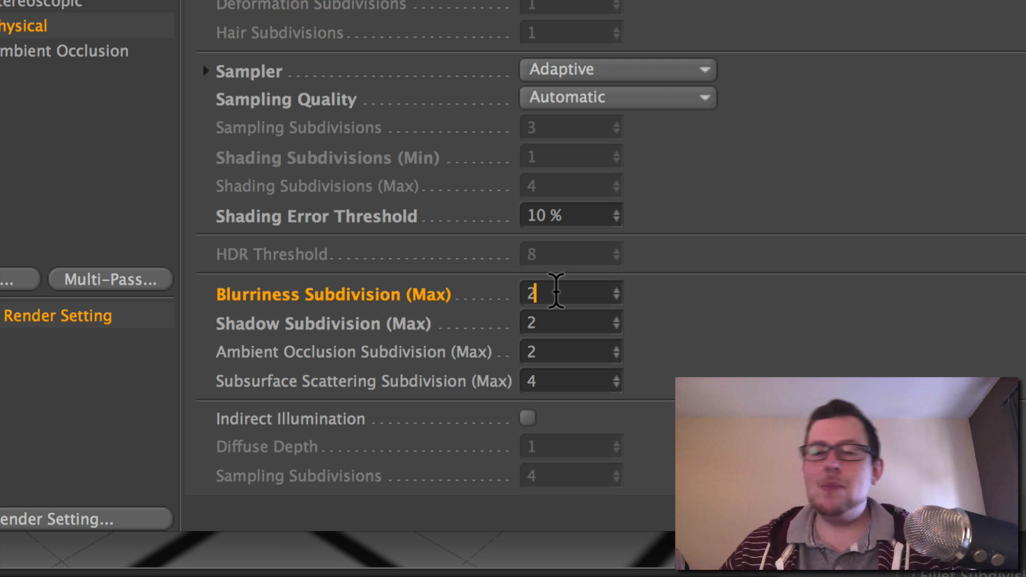
{"action": "type", "text": ".5"}
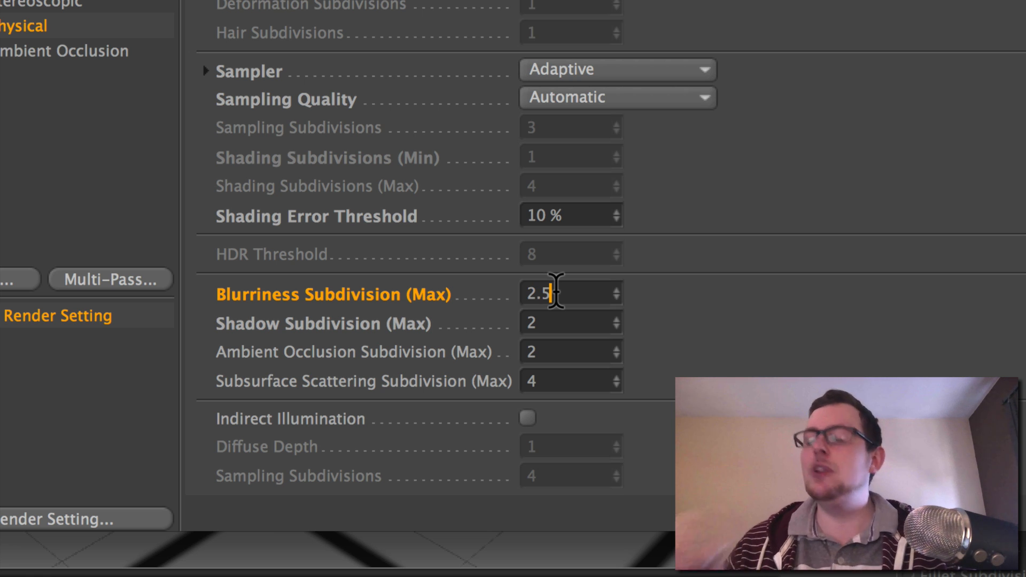
{"action": "key", "text": "BackSpace"}
{"action": "key", "text": "BackSpace"}
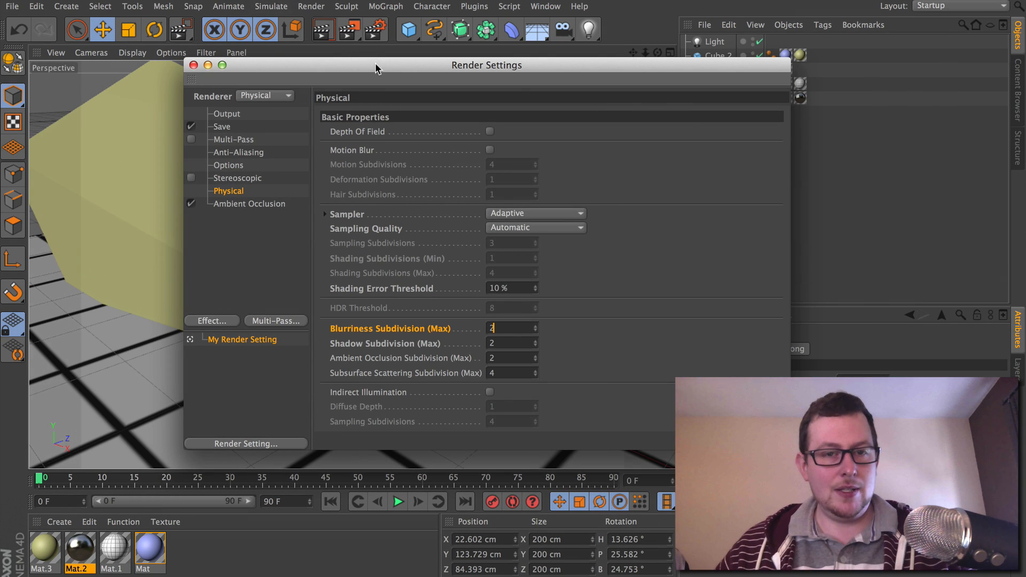
Open the Picture Viewer and render the scene into it with the maximum blurriness subdivision at 2
{"action": "left_click_drag", "start_coordinate": [375, 65], "coordinate": [358, 81]}
{"action": "left_click", "coordinate": [545, 6]}
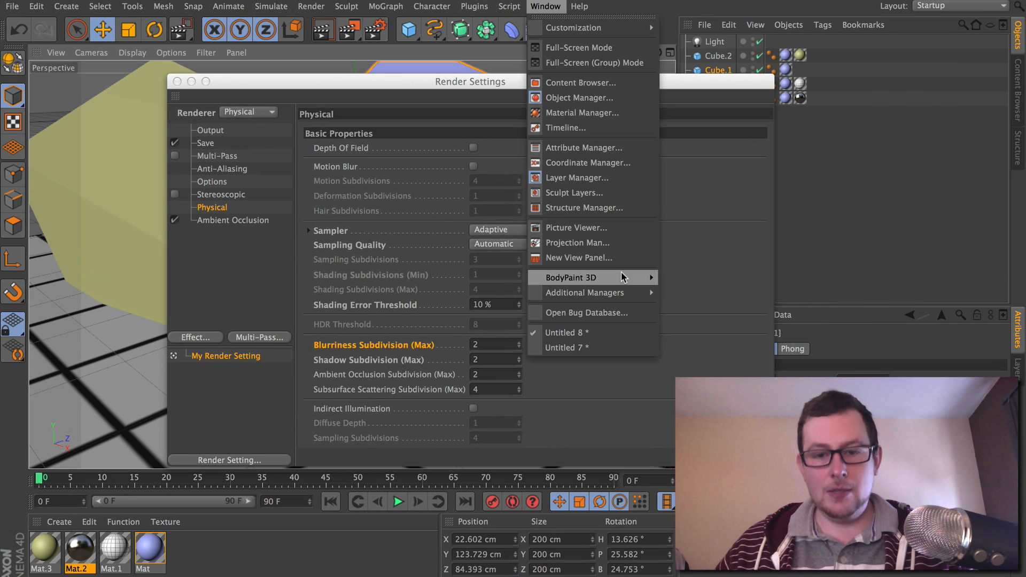
{"action": "left_click", "coordinate": [600, 228]}
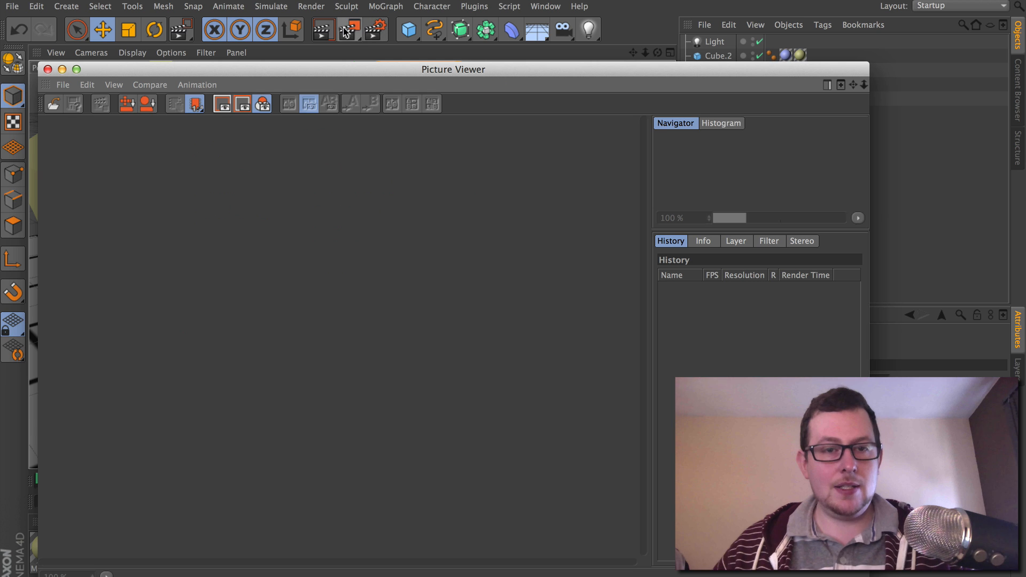
{"action": "left_click", "coordinate": [347, 35]}
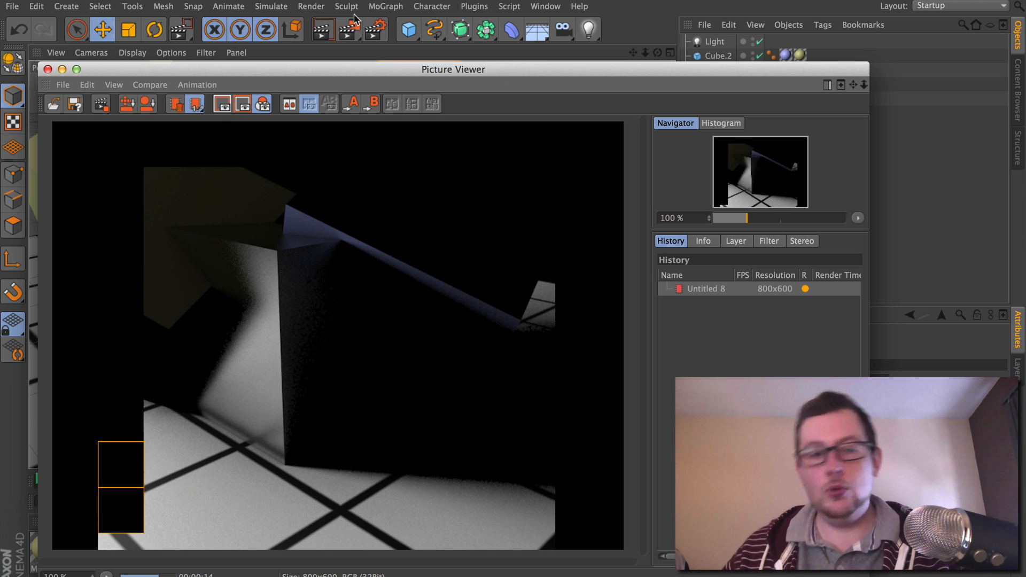
Set the maximum blurriness subdivision to 3 and render the scene to the Picture Viewer again, with the image in full view
{"action": "left_click_drag", "start_coordinate": [458, 72], "coordinate": [581, 45]}
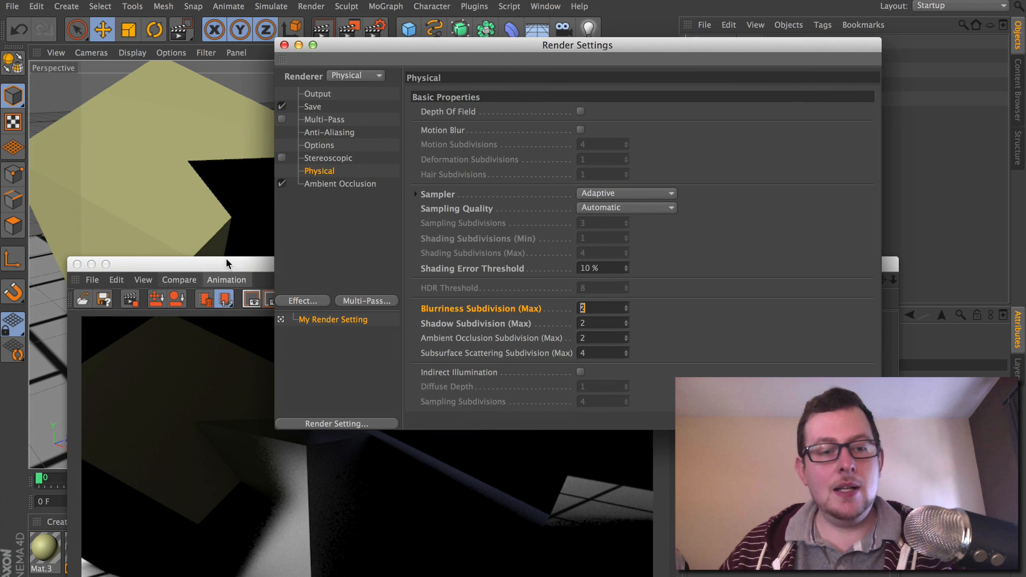
{"action": "left_click_drag", "start_coordinate": [227, 258], "coordinate": [212, 235]}
{"action": "left_click_drag", "start_coordinate": [475, 51], "coordinate": [431, 37]}
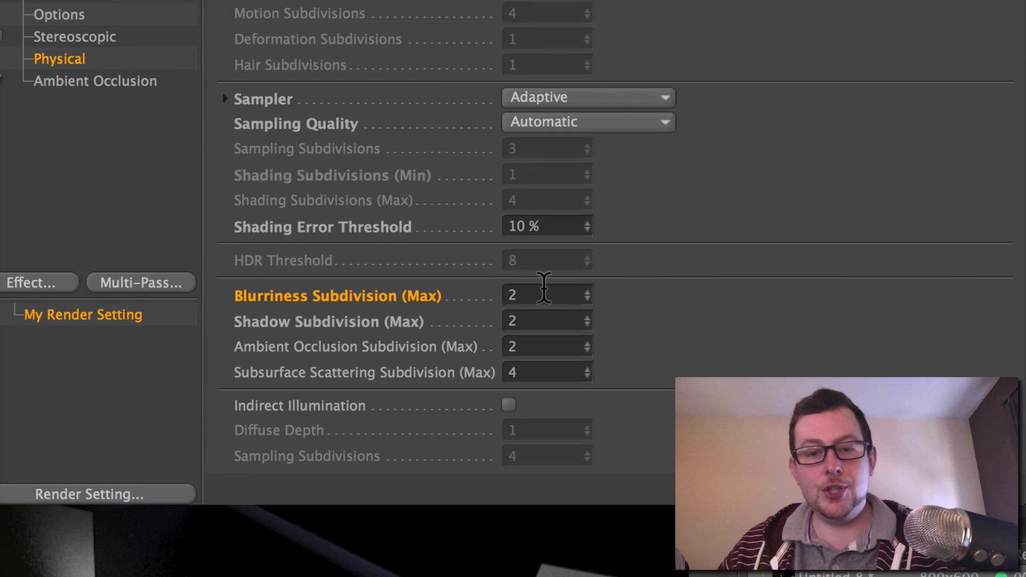
{"action": "left_click", "coordinate": [549, 289]}
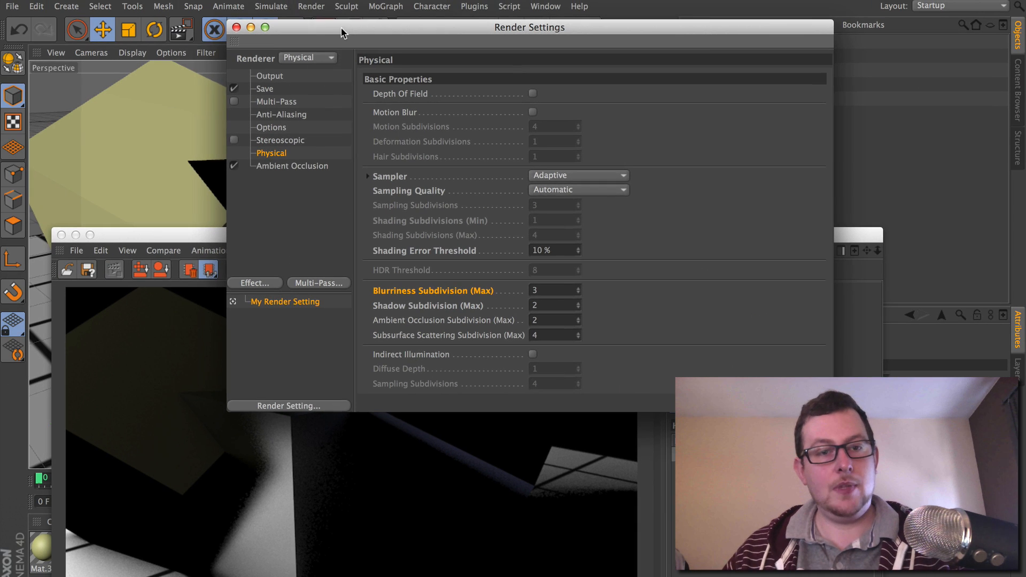
{"action": "left_click", "coordinate": [352, 35]}
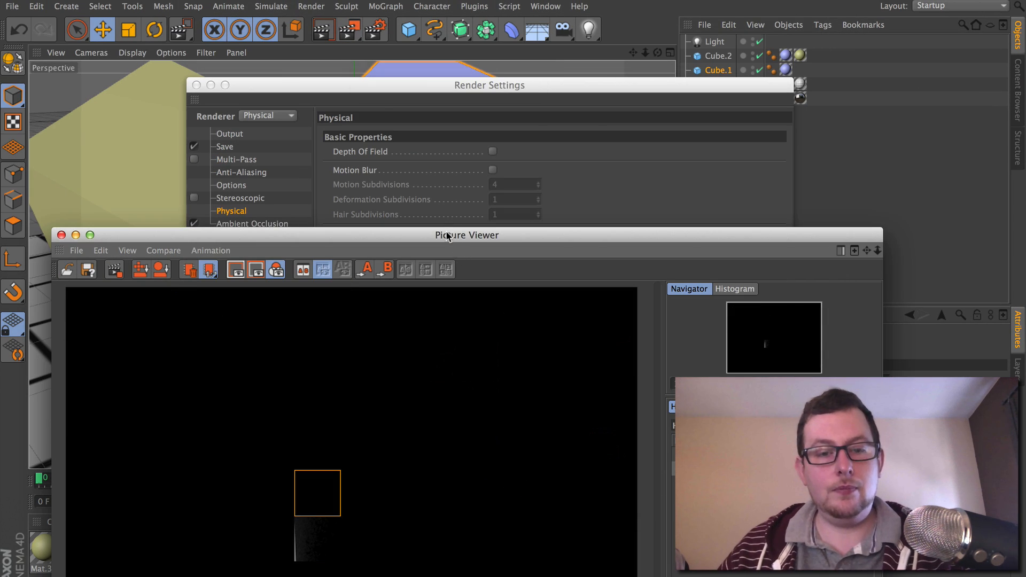
{"action": "left_click_drag", "start_coordinate": [448, 238], "coordinate": [447, 16]}
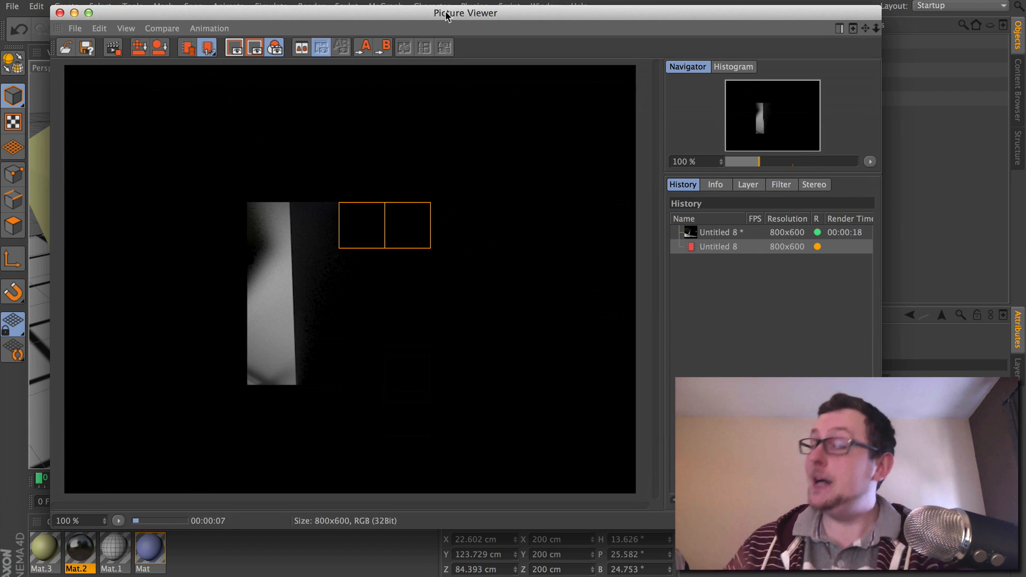
Review the shading error threshold and maximum blurriness subdivision in the render settings beside the new render
{"action": "left_click_drag", "start_coordinate": [446, 16], "coordinate": [472, 374]}
{"action": "left_click_drag", "start_coordinate": [508, 85], "coordinate": [508, 8]}
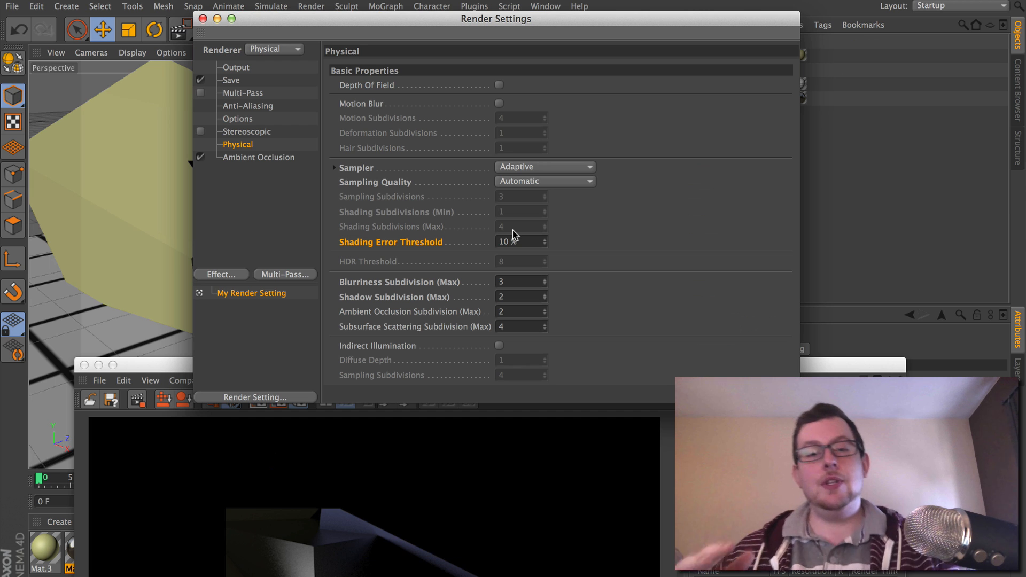
{"action": "left_click", "coordinate": [526, 238]}
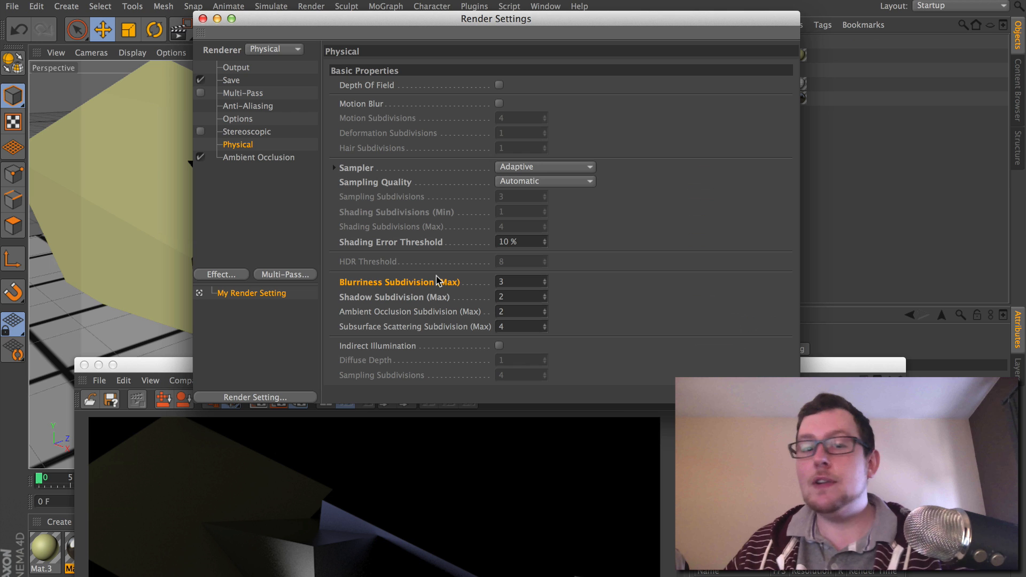
{"action": "left_click_drag", "start_coordinate": [188, 365], "coordinate": [196, 346]}
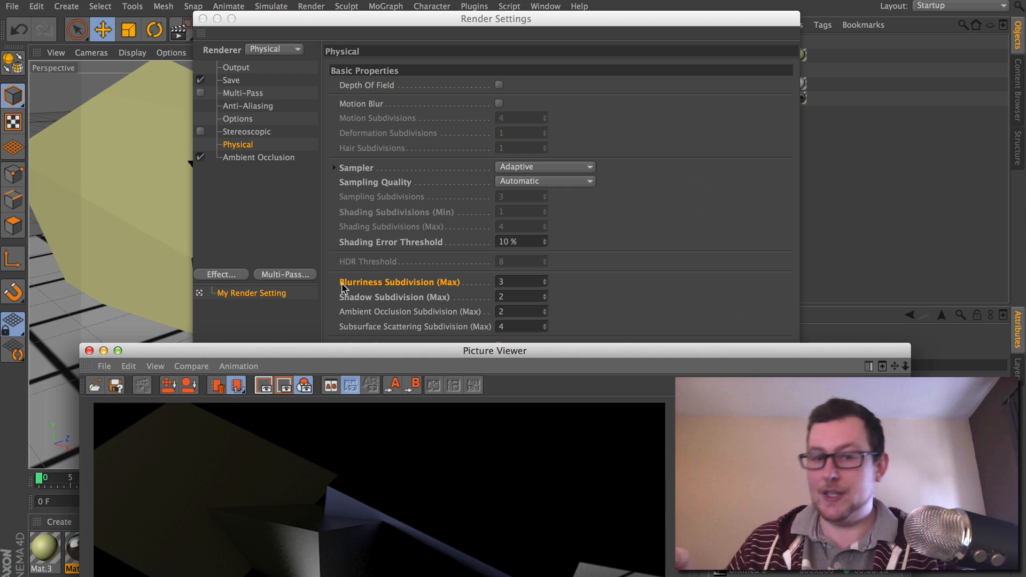
{"action": "left_click", "coordinate": [416, 246]}
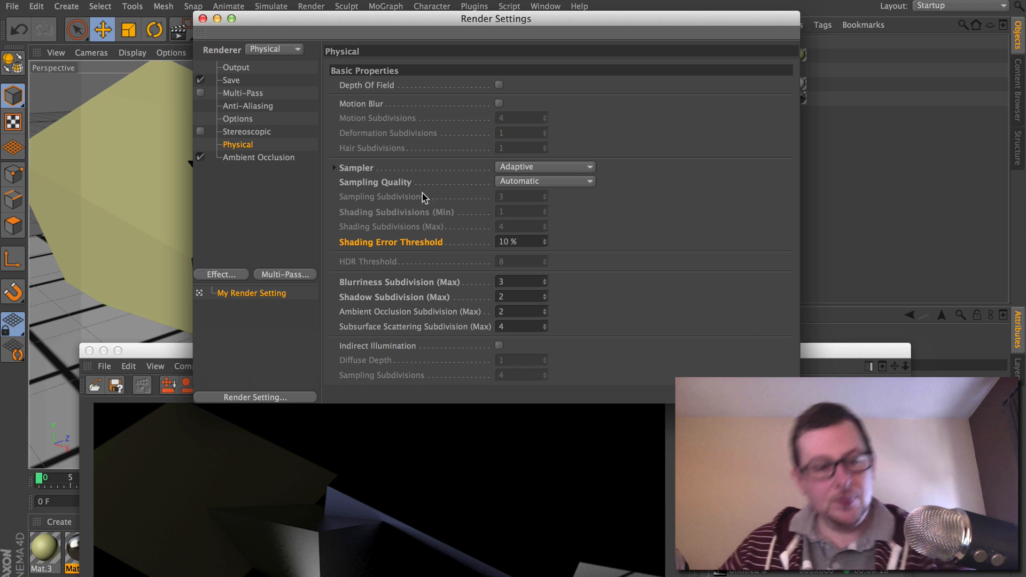
View both renders from the Picture Viewer history and magnify the bright side of the cube in the second one
{"action": "left_click_drag", "start_coordinate": [168, 351], "coordinate": [161, 12]}
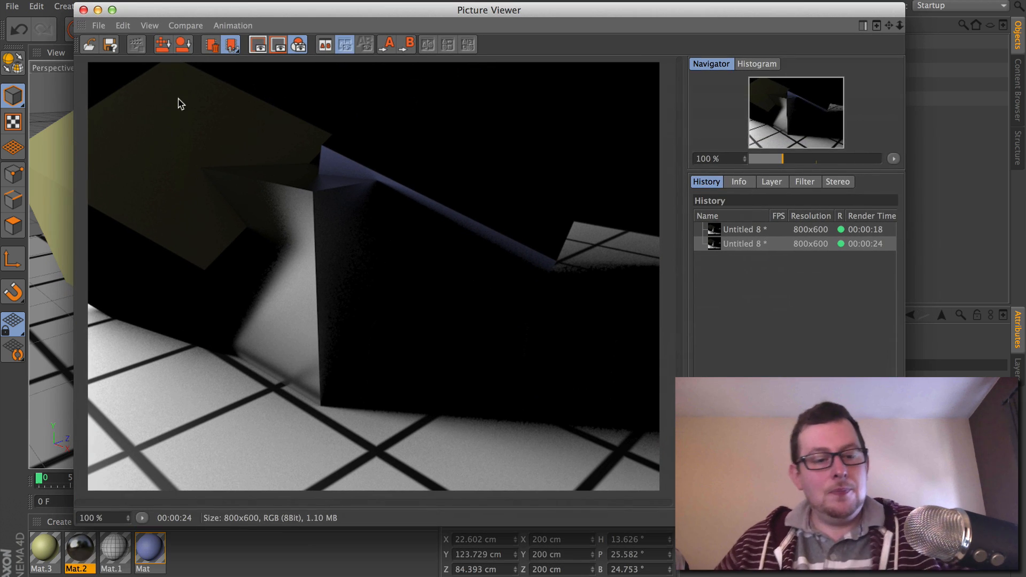
{"action": "left_click", "coordinate": [744, 232]}
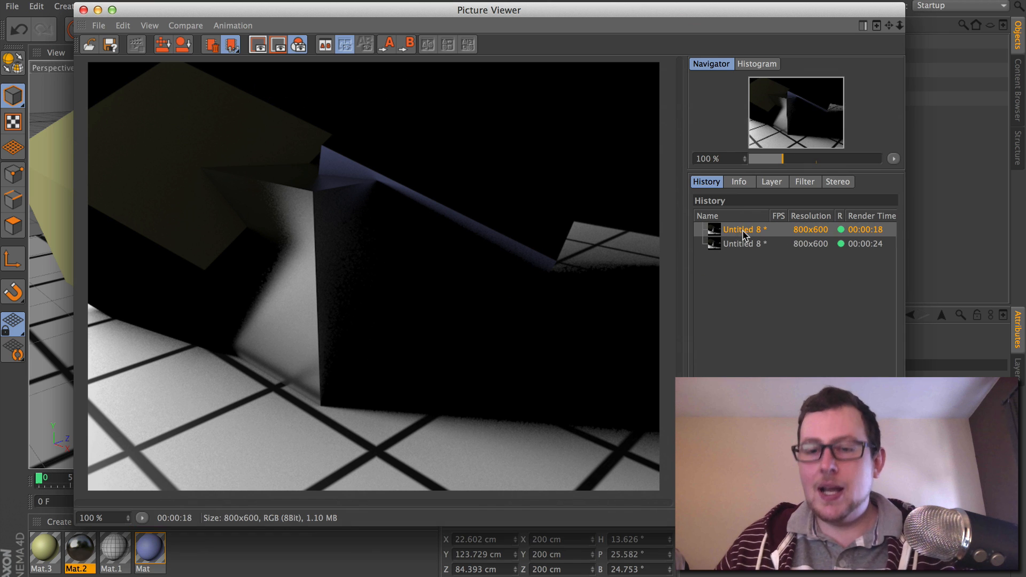
{"action": "left_click", "coordinate": [884, 245]}
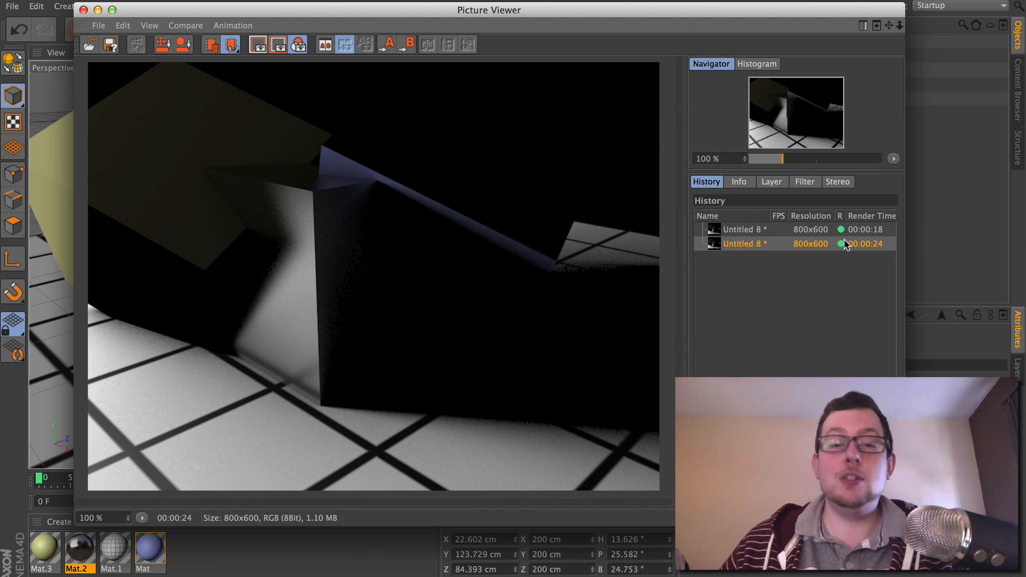
{"action": "scroll", "coordinate": [279, 201], "scroll_direction": "down", "scroll_amount": 4}
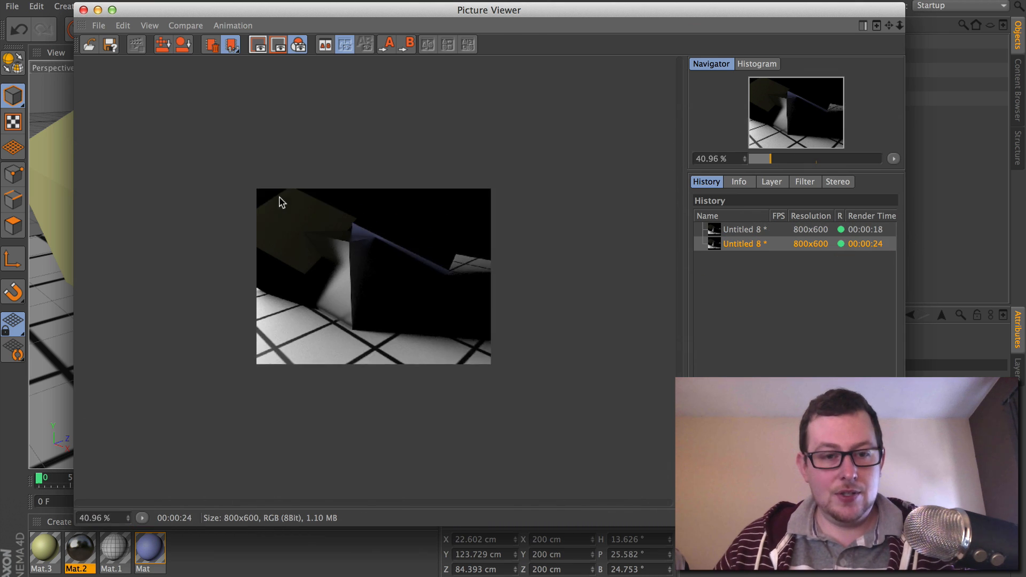
{"action": "scroll", "coordinate": [288, 203], "scroll_direction": "up", "scroll_amount": 11}
{"action": "left_click_drag", "start_coordinate": [323, 203], "coordinate": [500, 162]}
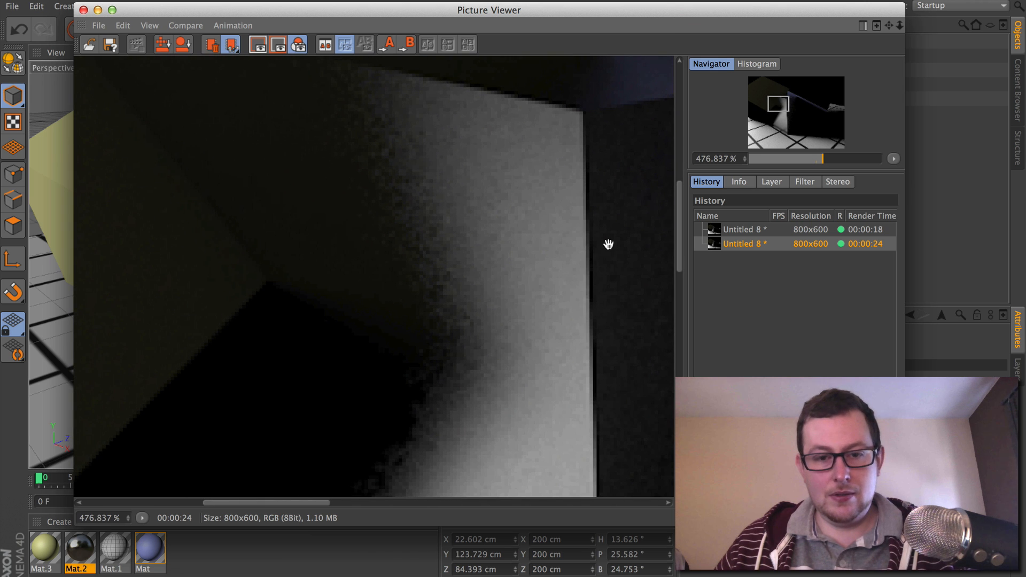
Alternate between the two magnified renders to compare the grain along the blurred edge on the cube
{"action": "left_click", "coordinate": [732, 229]}
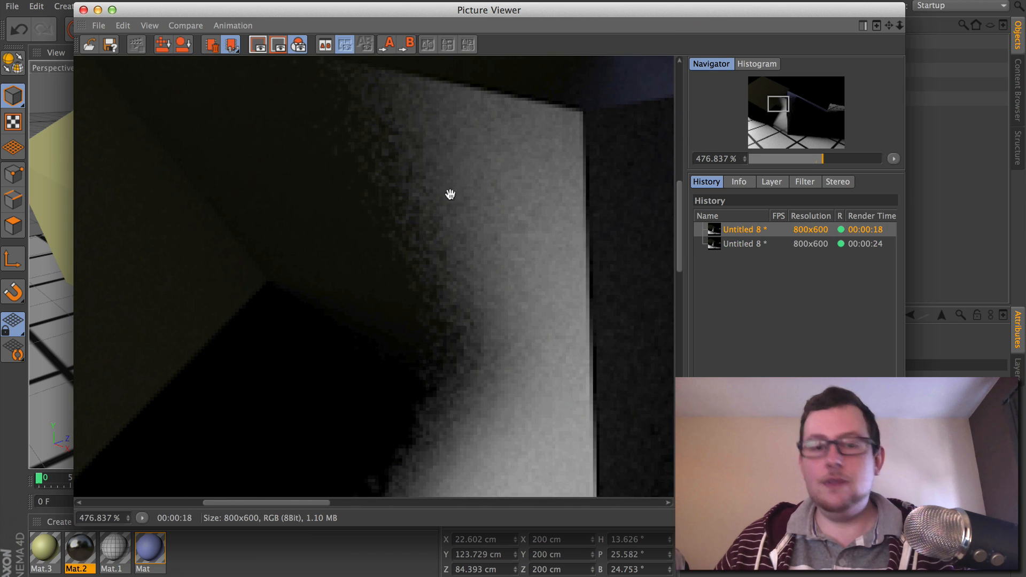
{"action": "left_click", "coordinate": [738, 244]}
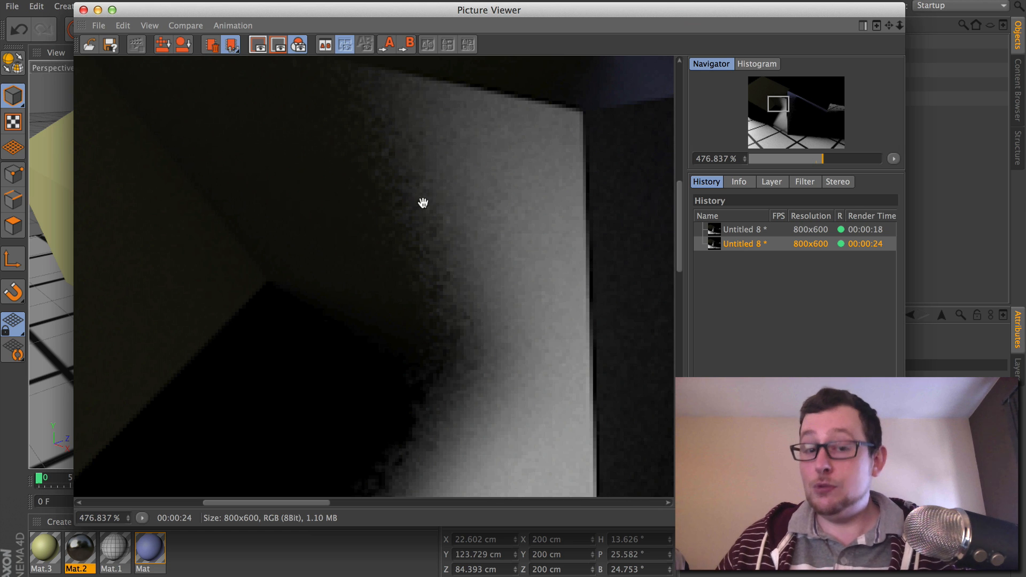
{"action": "left_click", "coordinate": [739, 227]}
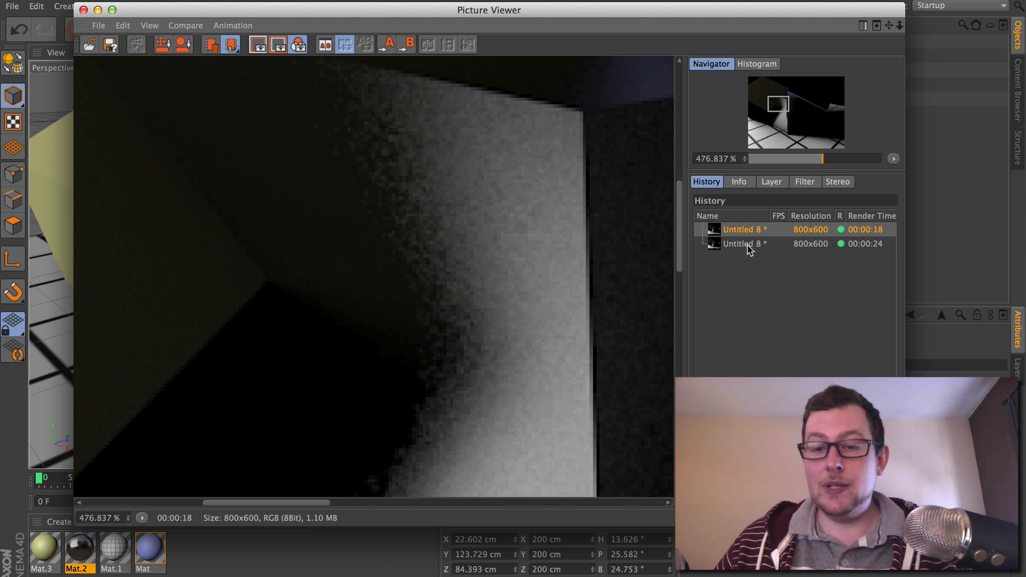
{"action": "left_click", "coordinate": [747, 245]}
{"action": "left_click", "coordinate": [745, 231]}
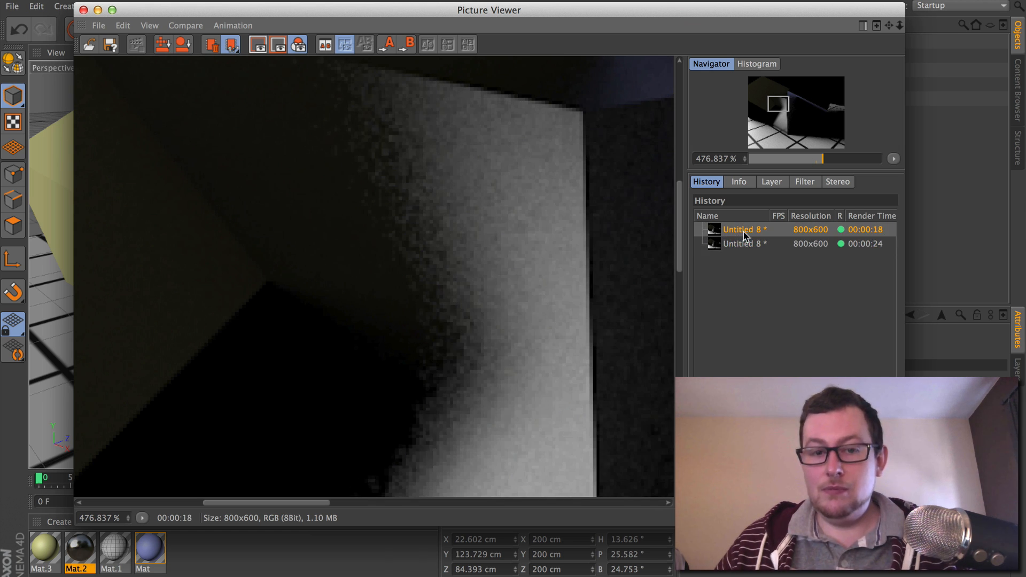
{"action": "left_click", "coordinate": [745, 244]}
{"action": "left_click", "coordinate": [738, 230]}
{"action": "left_click", "coordinate": [736, 243]}
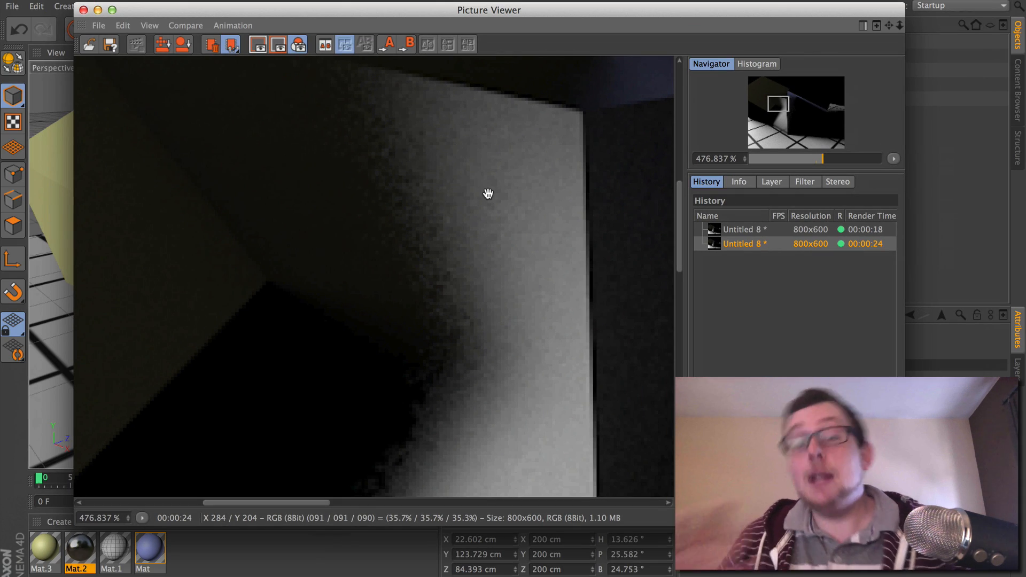
Inspect the grain at the cube's blurred edge and the floor shadow in the second render, and close the Picture Viewer
{"action": "scroll", "coordinate": [483, 241], "scroll_direction": "up", "scroll_amount": 5}
{"action": "scroll", "coordinate": [483, 240], "scroll_direction": "down", "scroll_amount": 6}
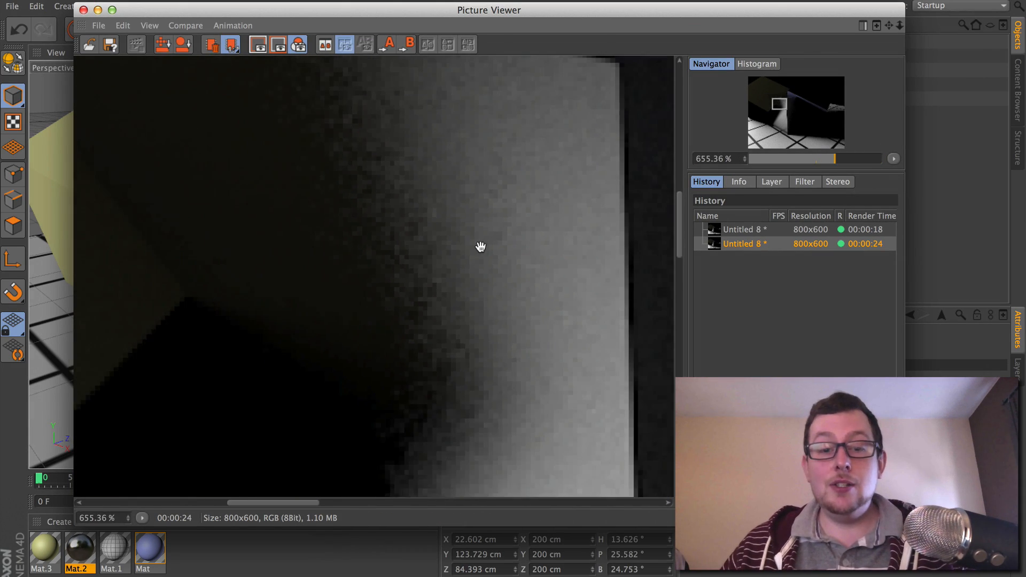
{"action": "left_click_drag", "start_coordinate": [502, 342], "coordinate": [395, 96]}
{"action": "left_click_drag", "start_coordinate": [503, 374], "coordinate": [439, 202]}
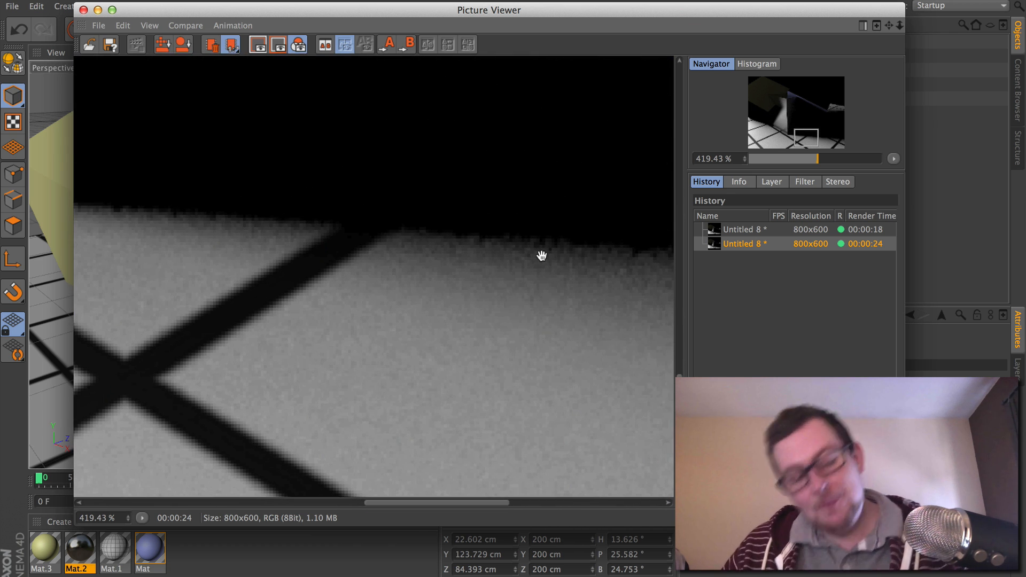
{"action": "left_click", "coordinate": [83, 9]}
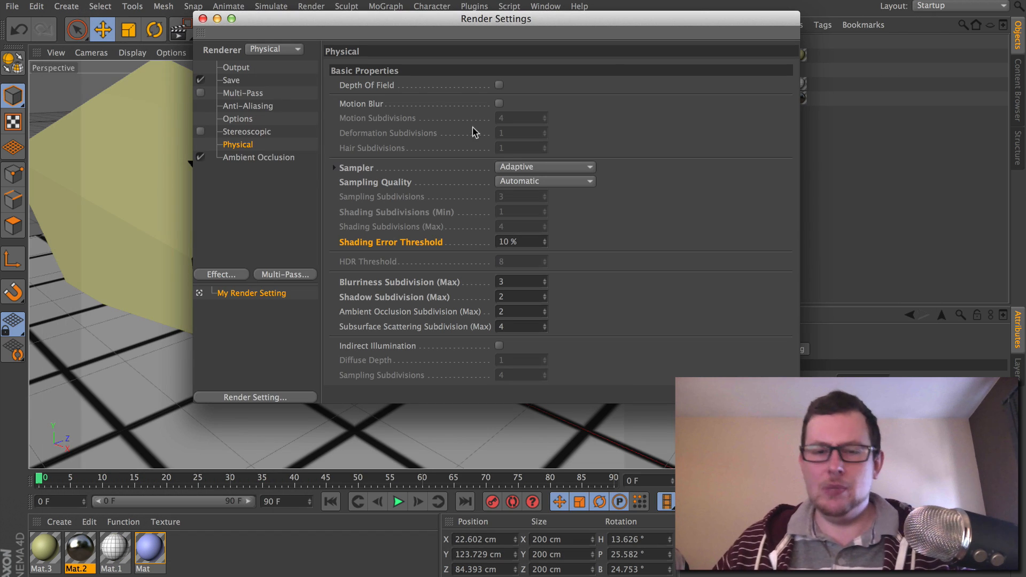
Set the Shading Error Threshold to 5 %
{"action": "left_click", "coordinate": [507, 241]}
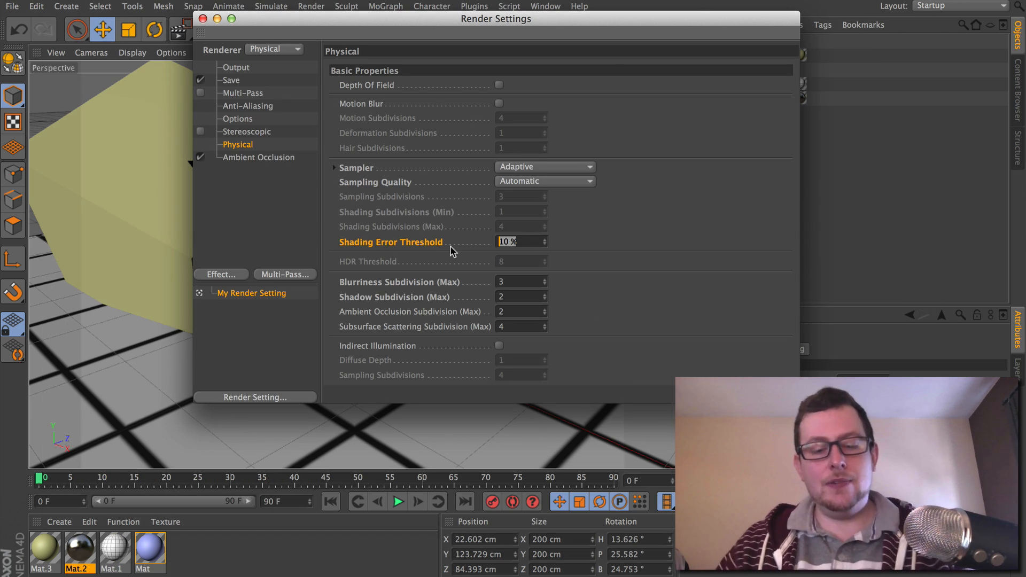
{"action": "type", "text": "5"}
{"action": "key", "text": "Return"}
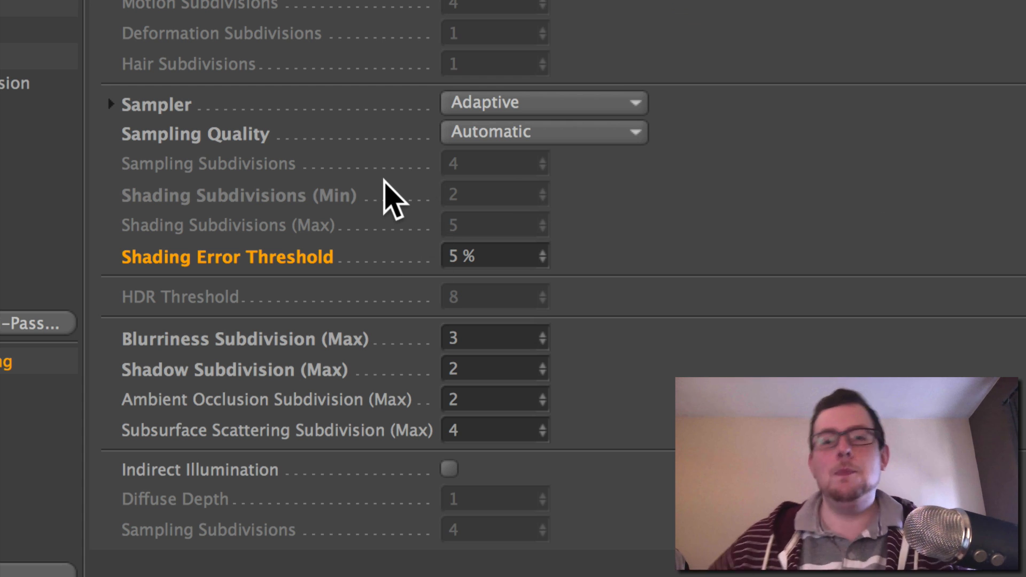
{"action": "left_click", "coordinate": [508, 254]}
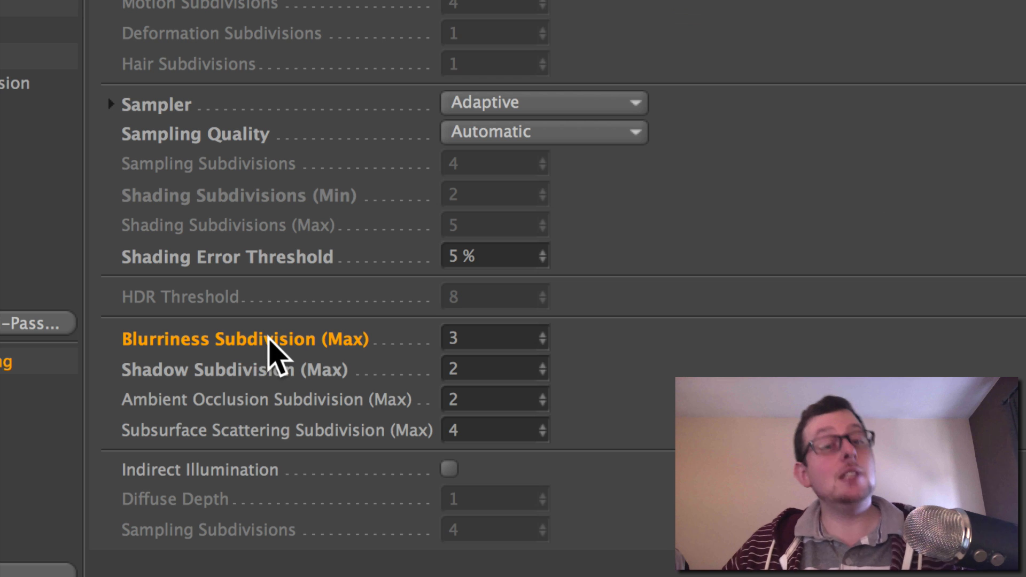
Set the maximum shadow subdivision to 3 and render the scene to the Picture Viewer
{"action": "double_click", "coordinate": [500, 368]}
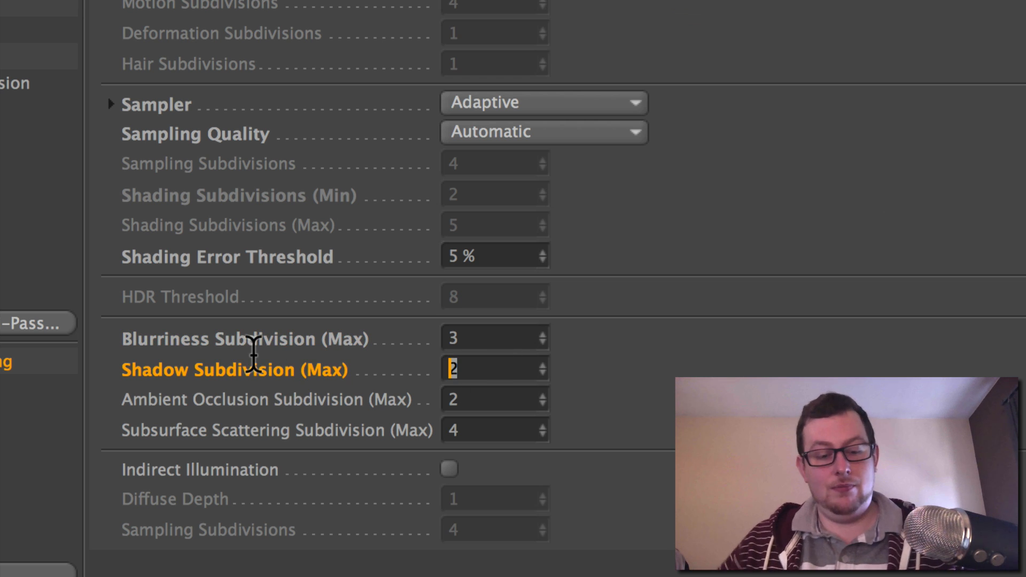
{"action": "key", "text": "BackSpace"}
{"action": "type", "text": "3"}
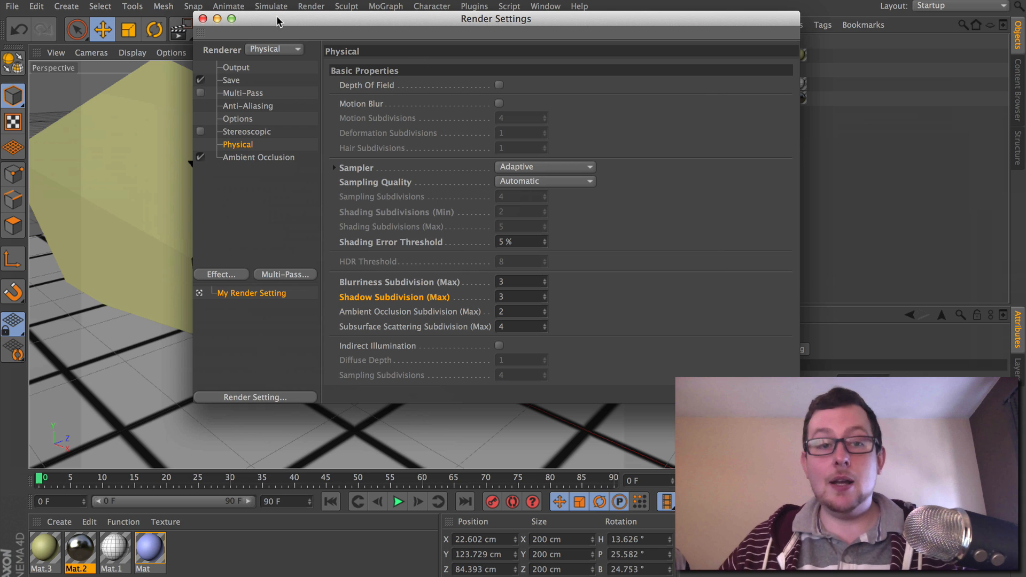
{"action": "left_click_drag", "start_coordinate": [277, 21], "coordinate": [261, 114]}
{"action": "left_click", "coordinate": [350, 31]}
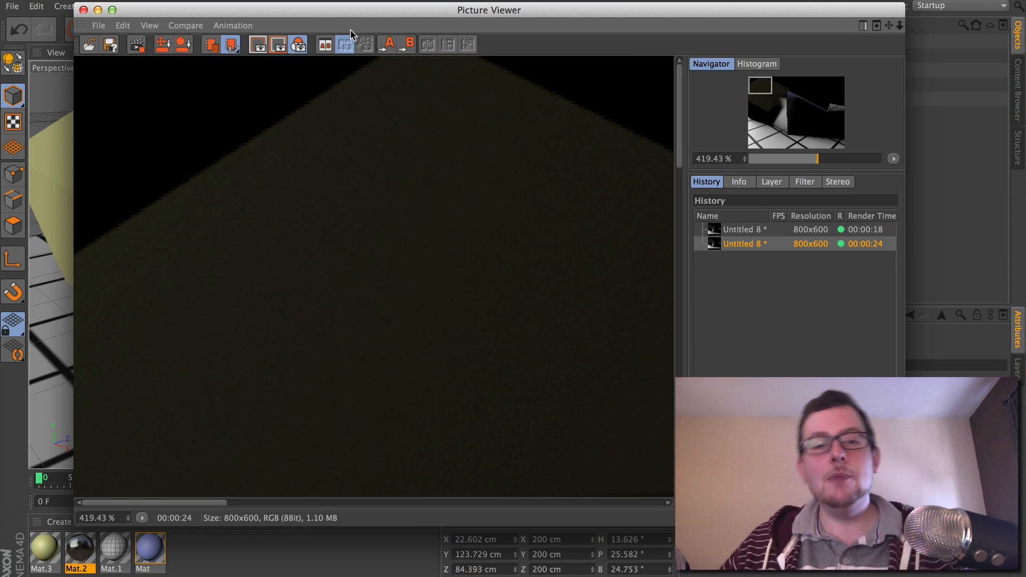
Render the scene to the Picture Viewer and check the maximum blurriness and shadow subdivisions in the render settings while it renders
{"action": "key", "text": "shift+r"}
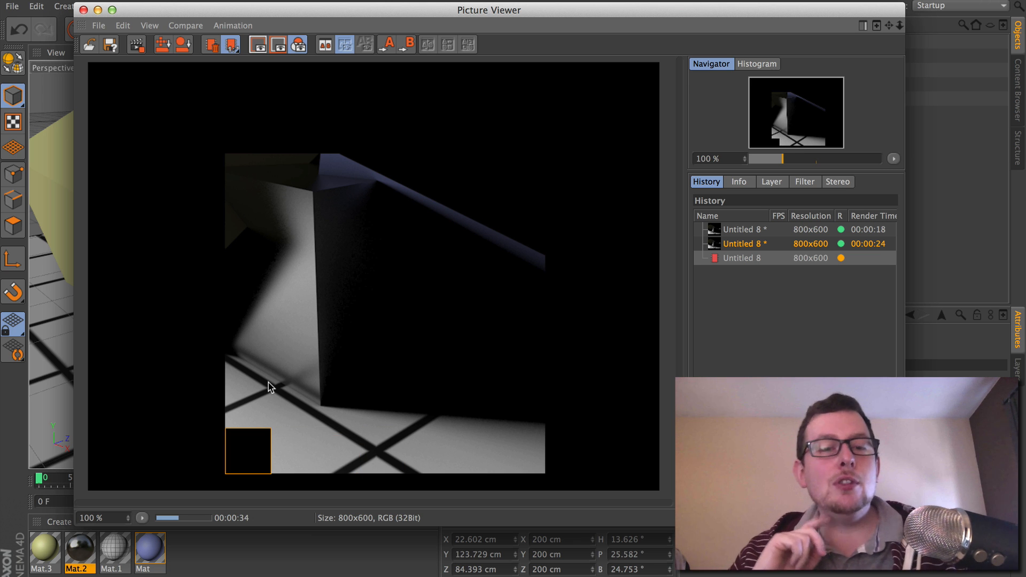
{"action": "left_click_drag", "start_coordinate": [367, 11], "coordinate": [364, 362]}
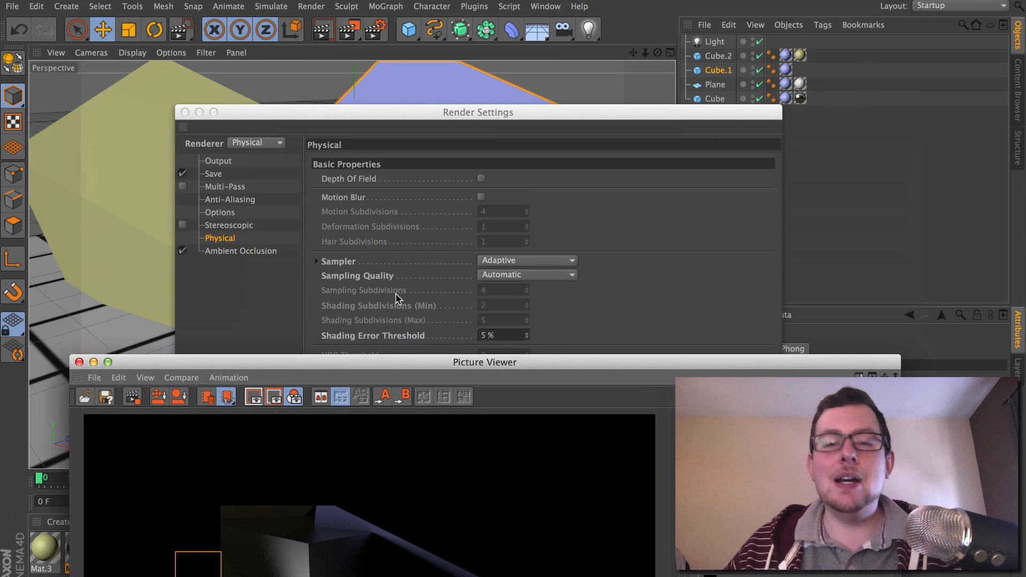
{"action": "left_click_drag", "start_coordinate": [443, 109], "coordinate": [384, 1]}
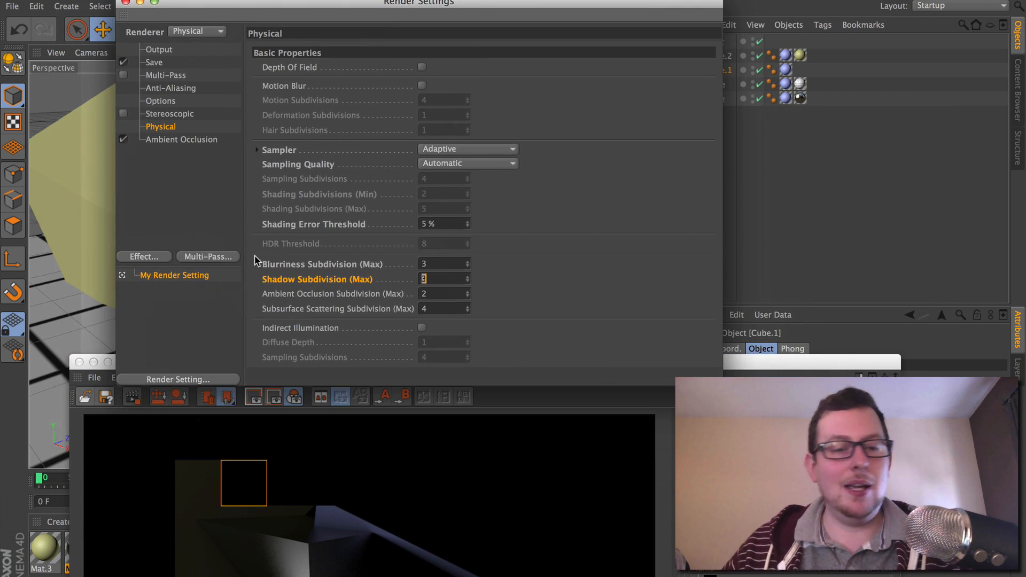
{"action": "left_click", "coordinate": [309, 265]}
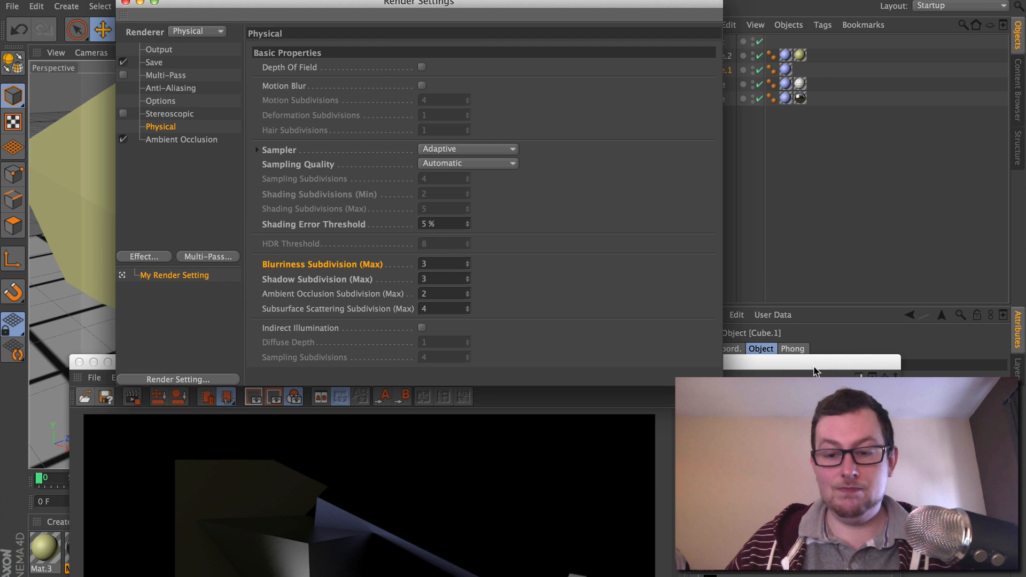
{"action": "left_click_drag", "start_coordinate": [750, 367], "coordinate": [703, 14]}
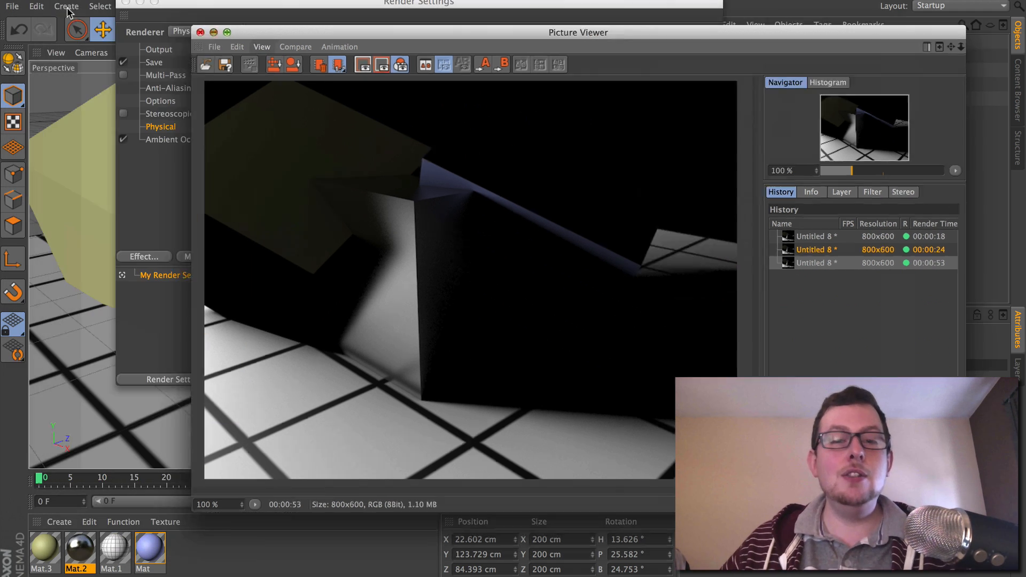
Return to the Physical render settings and review the Sampler options, the Sampling Quality options and the Shading Error Threshold
{"action": "left_click", "coordinate": [46, 9]}
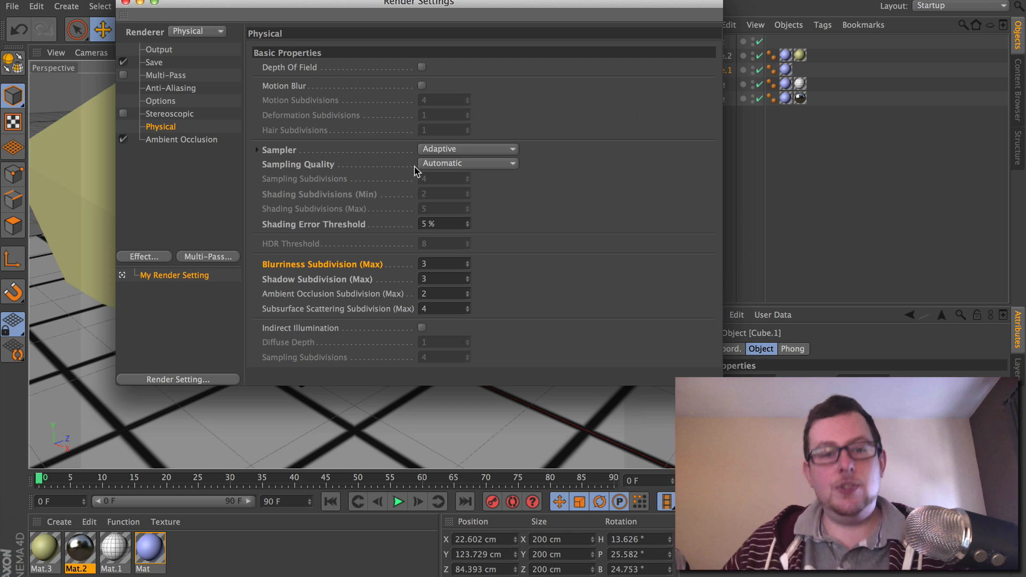
{"action": "left_click", "coordinate": [462, 150]}
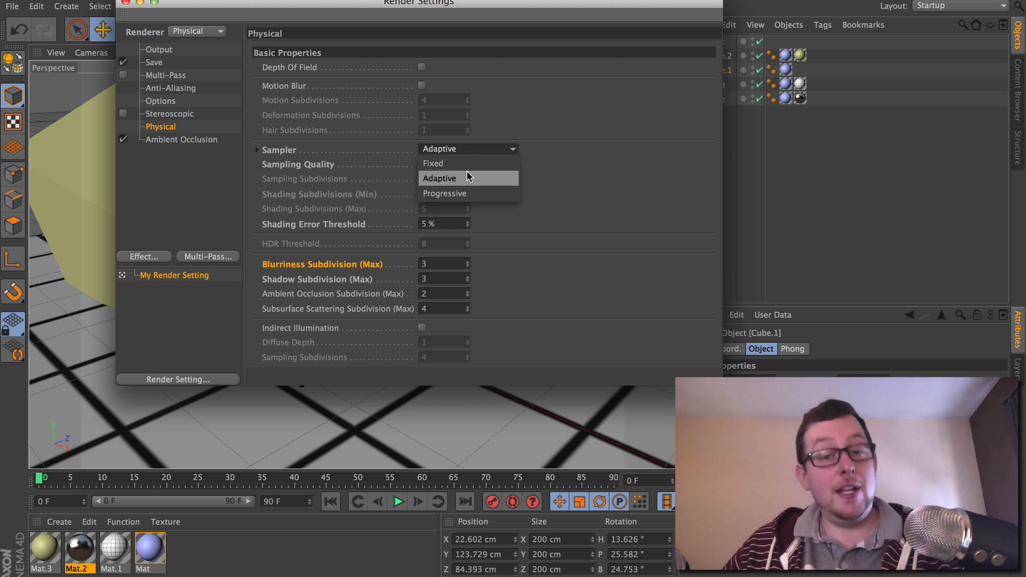
{"action": "left_click", "coordinate": [466, 172]}
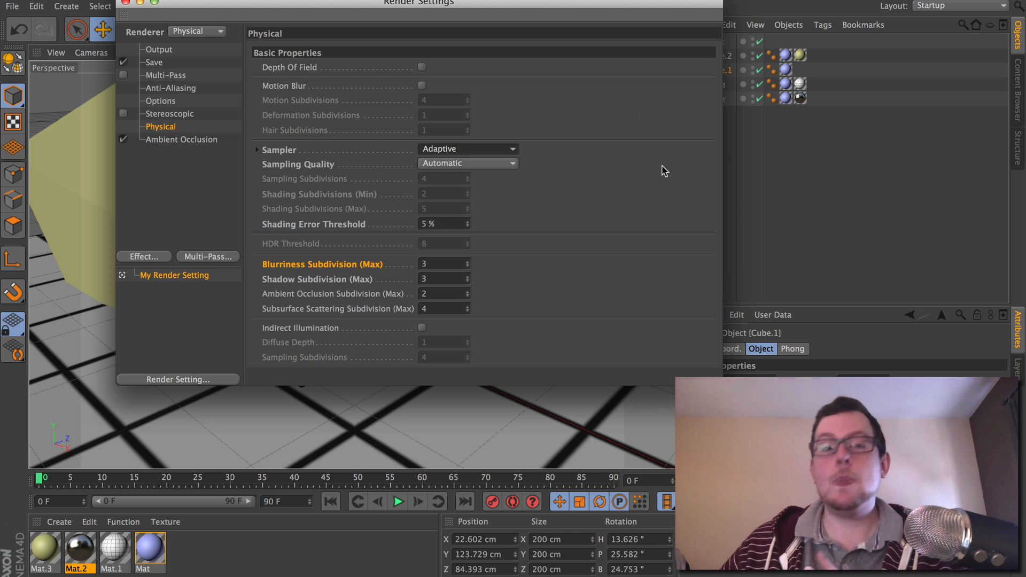
{"action": "left_click", "coordinate": [436, 163]}
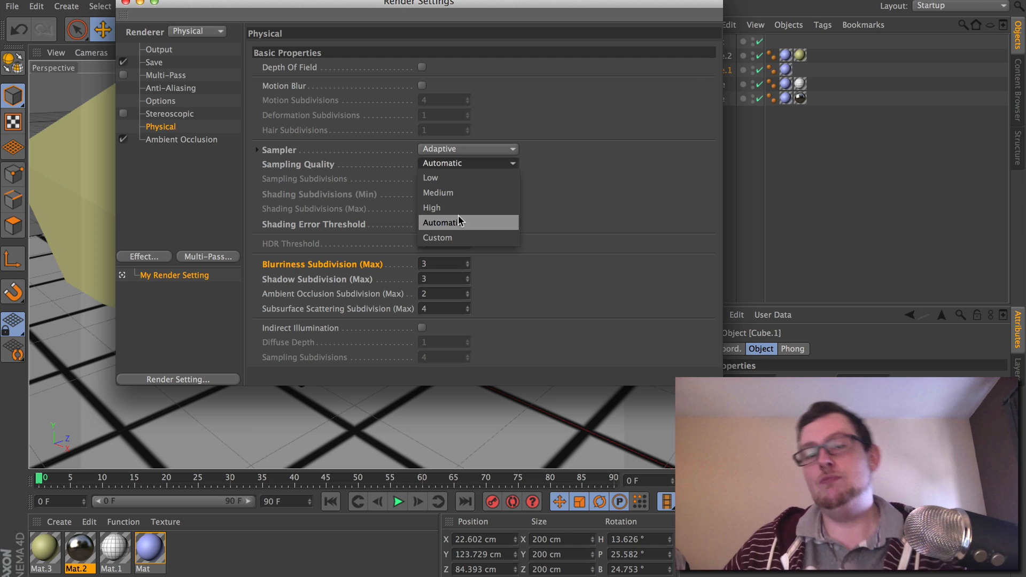
{"action": "left_click", "coordinate": [459, 216]}
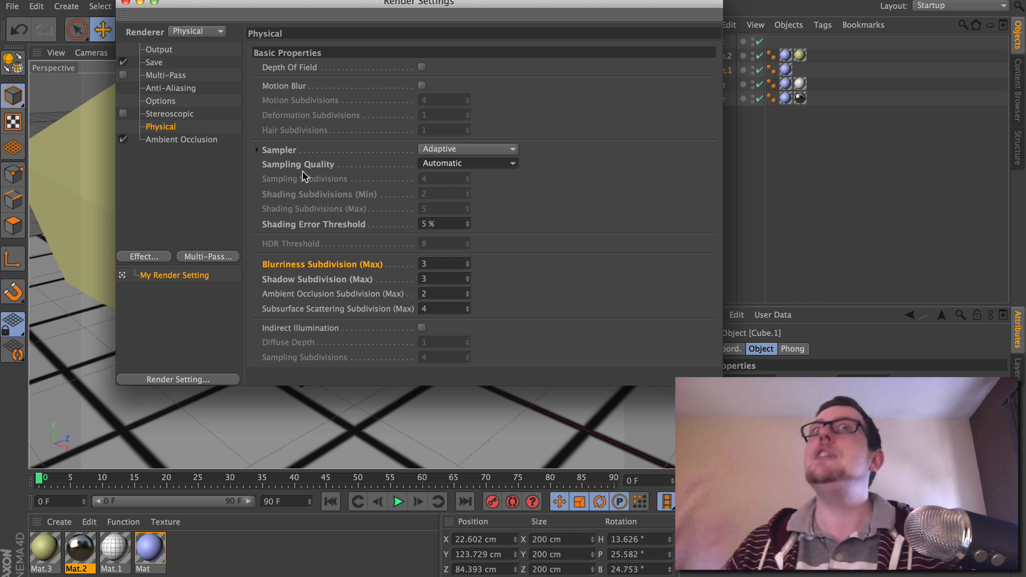
{"action": "left_click", "coordinate": [341, 225]}
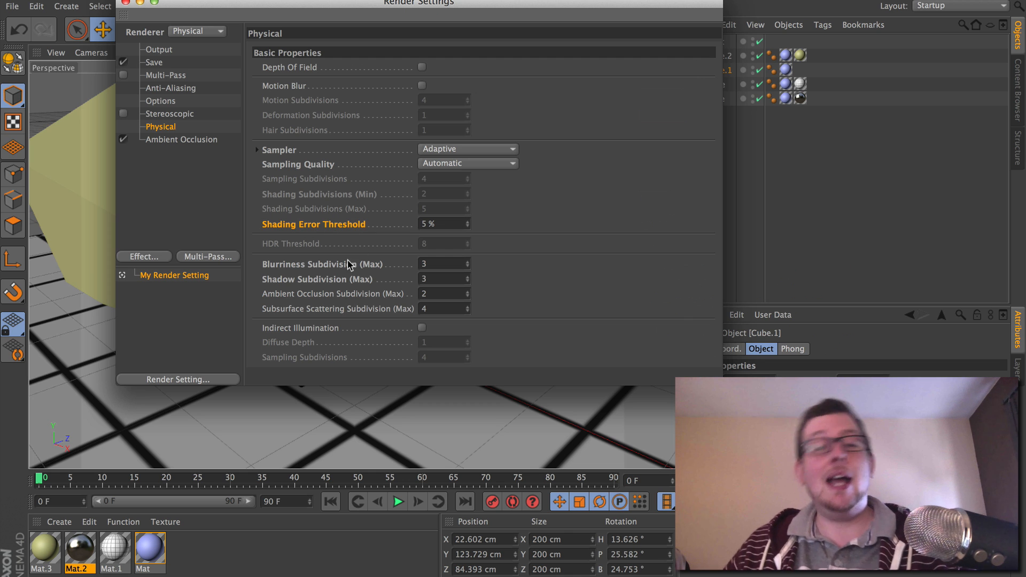